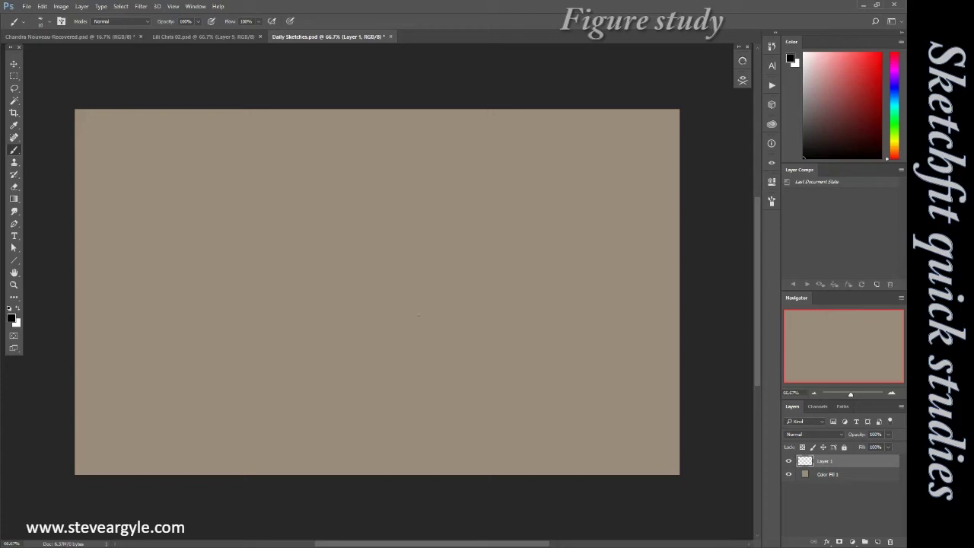
Choose a textured brush and paint broad white diagonal streaks across the tan canvas.
left_click(41, 22)
scroll(229, 304, "down", 5)
double_click(190, 305)
key("x")
mouse_move(228, 175)
left_mouse_down()
mouse_move(532, 232)
mouse_move(392, 366)
mouse_move(490, 119)
mouse_move(670, 385)
left_mouse_up()
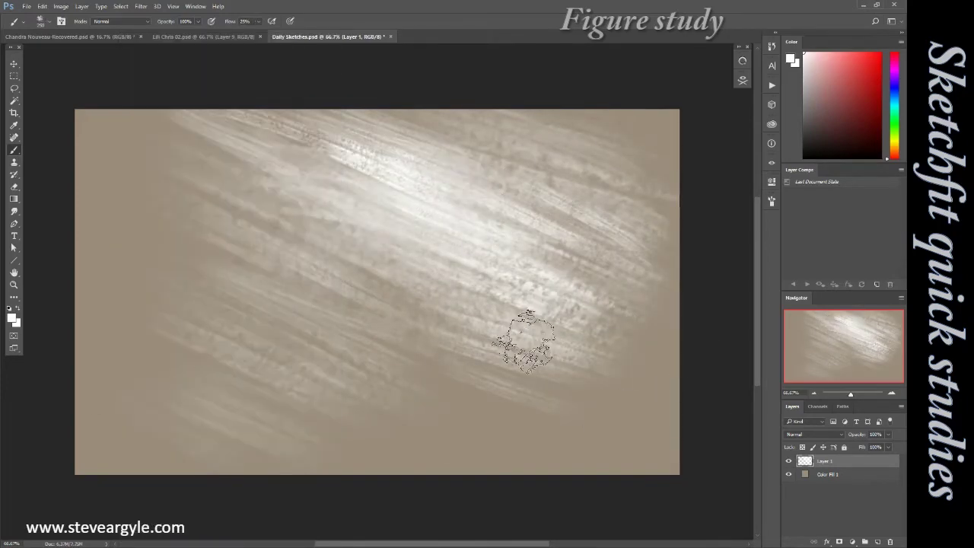
Add black diagonal strokes, then darken the upper-left corner and right edge on a new layer.
key("x")
mouse_move(525, 343)
left_mouse_down()
mouse_move(576, 402)
mouse_move(185, 370)
left_mouse_up()
right_click(185, 369)
mouse_move(457, 457)
left_mouse_down()
mouse_move(642, 403)
mouse_move(83, 354)
left_mouse_up()
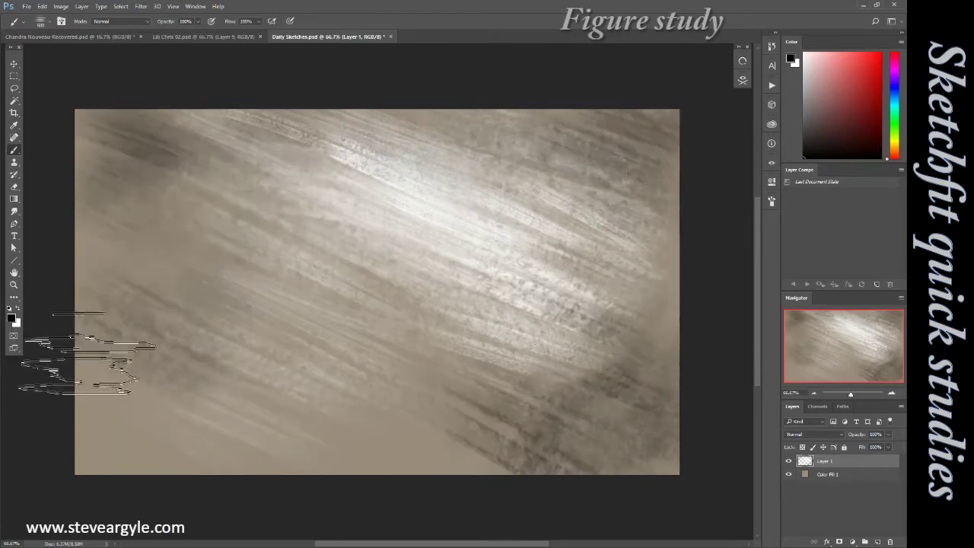
key("ctrl+shift+alt+n")
left_click_drag(655, 319, 294, 98)
left_click_drag(152, 380, 181, 114)
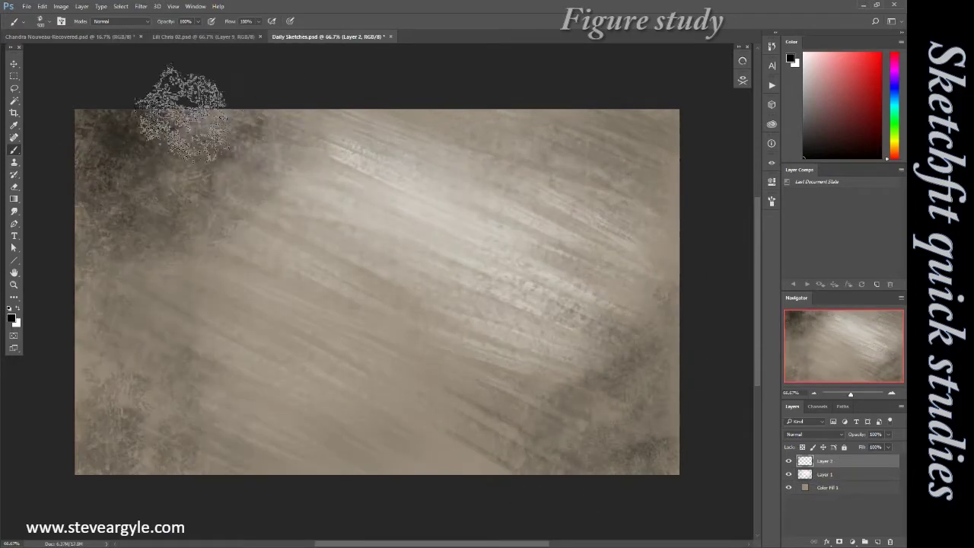
On a new layer, sketch the seated figure's neck, shoulder, torso, right arm and legs.
key("ctrl+shift+alt+n")
mouse_move(417, 175)
left_mouse_down()
mouse_move(466, 228)
mouse_move(508, 420)
left_mouse_up()
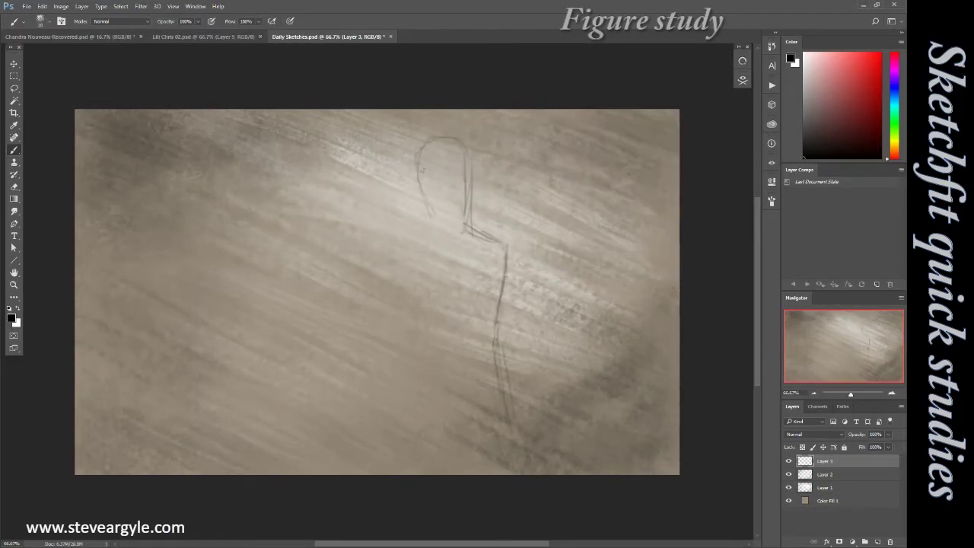
mouse_move(433, 200)
left_mouse_down()
mouse_move(415, 338)
mouse_move(404, 350)
left_mouse_up()
mouse_move(470, 258)
left_mouse_down()
mouse_move(479, 388)
mouse_move(516, 452)
left_mouse_up()
left_click_drag(499, 294, 563, 365)
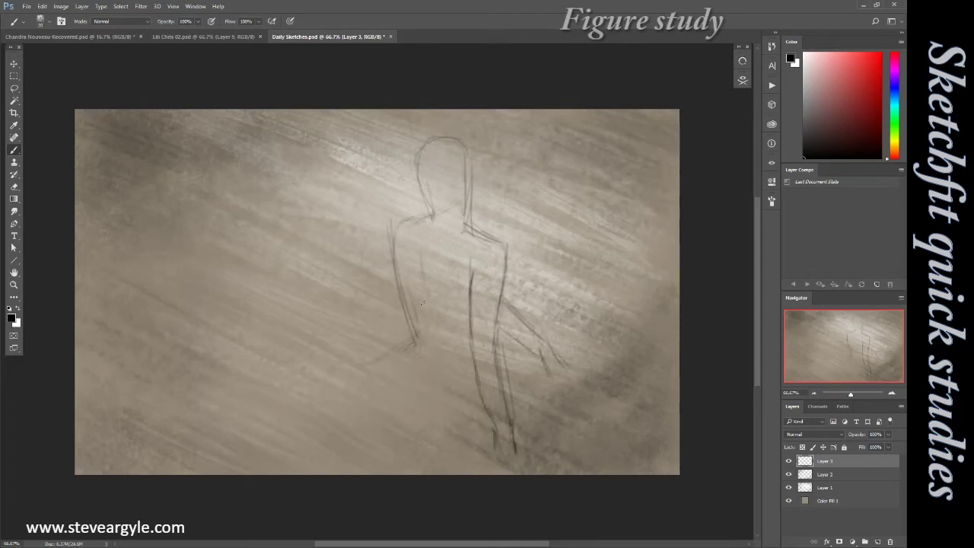
left_click_drag(444, 201, 429, 308)
left_click_drag(358, 361, 274, 385)
Shift the sketch right and up, then add the head, lower legs, back and hip curve.
key("ctrl+t")
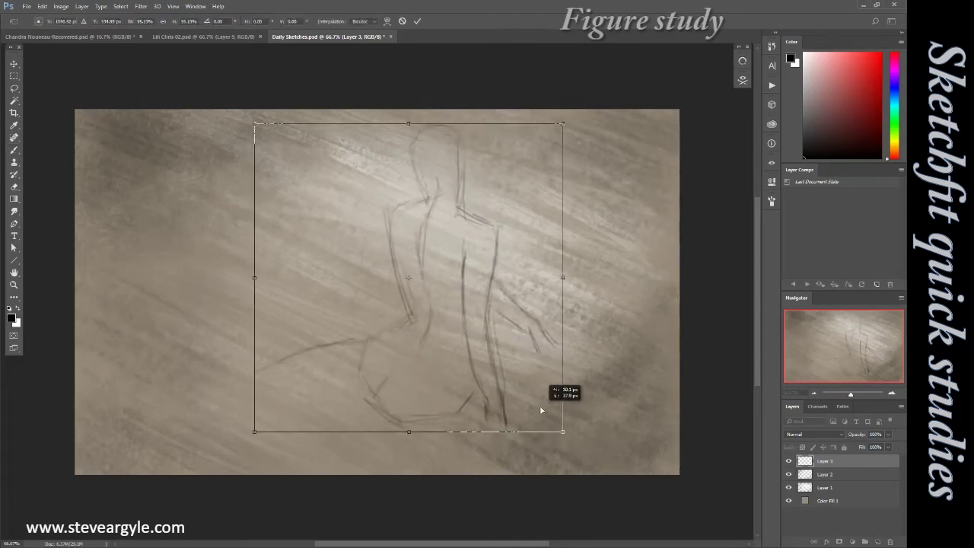
left_click_drag(555, 388, 585, 380)
key("Return")
left_click_drag(415, 398, 472, 428)
left_click_drag(449, 180, 495, 185)
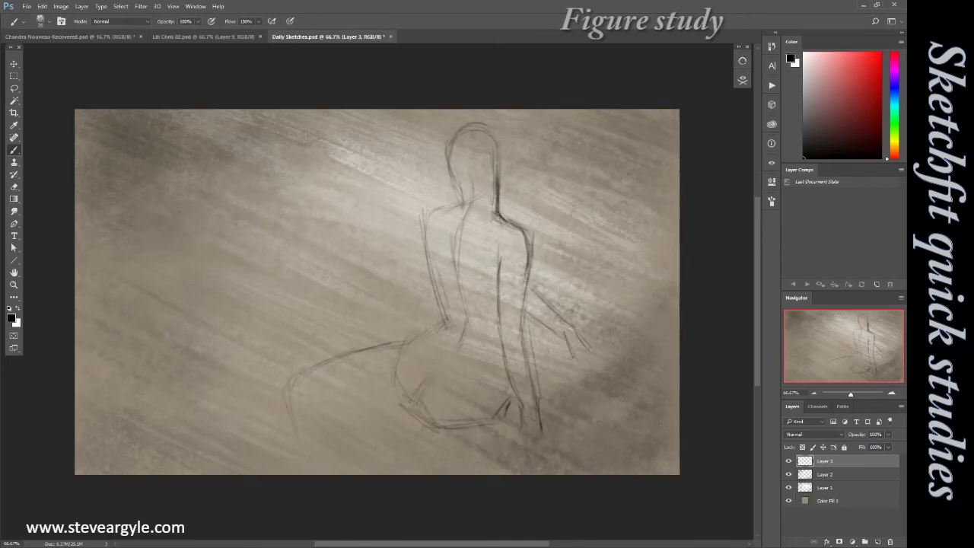
left_click_drag(519, 272, 536, 404)
left_click_drag(500, 257, 496, 312)
left_click_drag(461, 198, 433, 285)
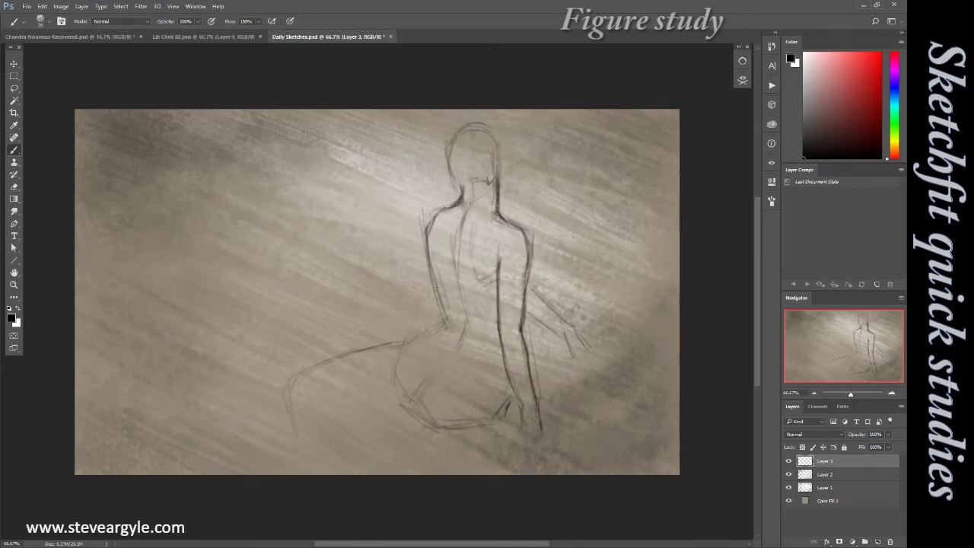
left_click_drag(431, 326, 508, 389)
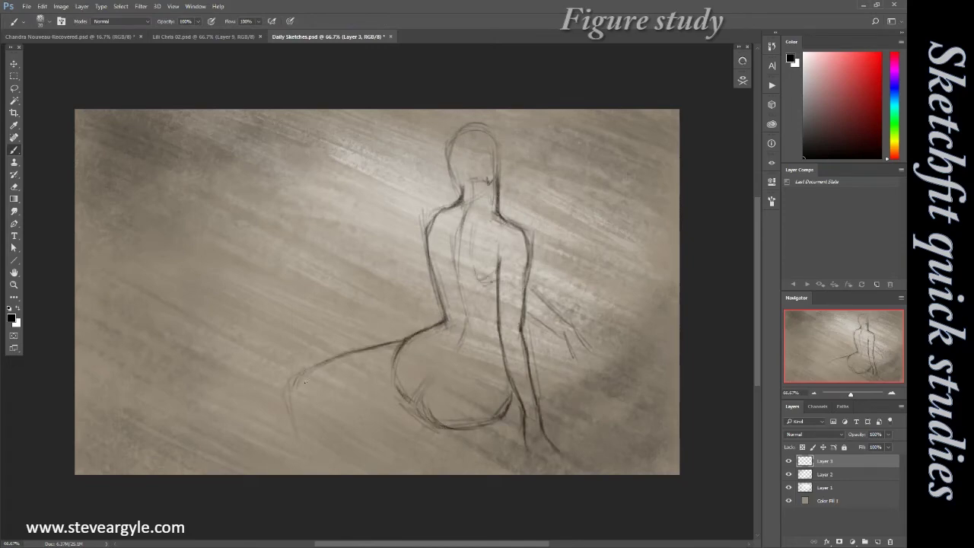
Rotate the lower leg and foot, and nudge the lasso-selected left back, hip and leg contours right.
key("ctrl+t")
left_click_drag(392, 397, 398, 394)
key("Return")
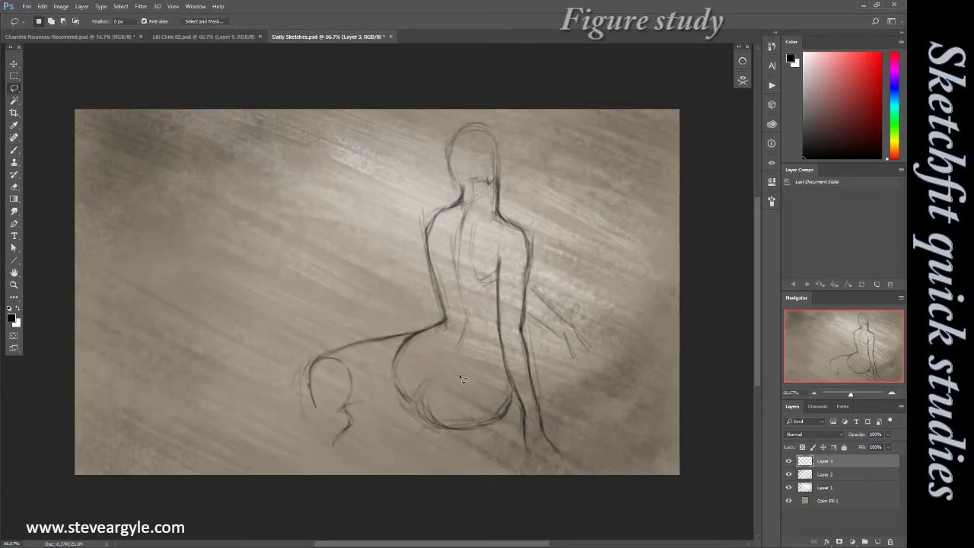
key("l")
left_click_drag(460, 182, 305, 449)
key("ctrl+t")
left_click_drag(408, 392, 415, 391)
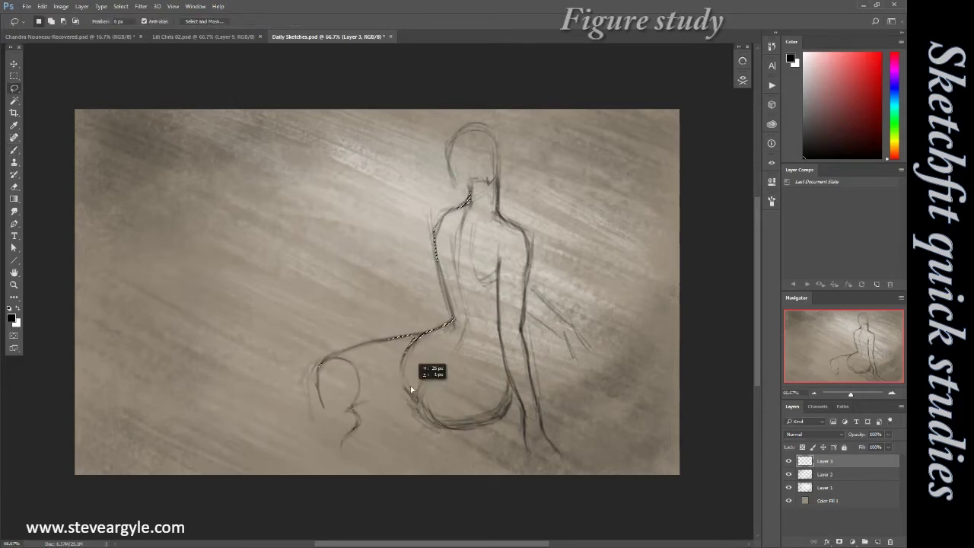
key("Return")
Darken the right head, neck, arm and armpit contours, then bring up Liquify.
key("b")
left_click_drag(497, 138, 507, 219)
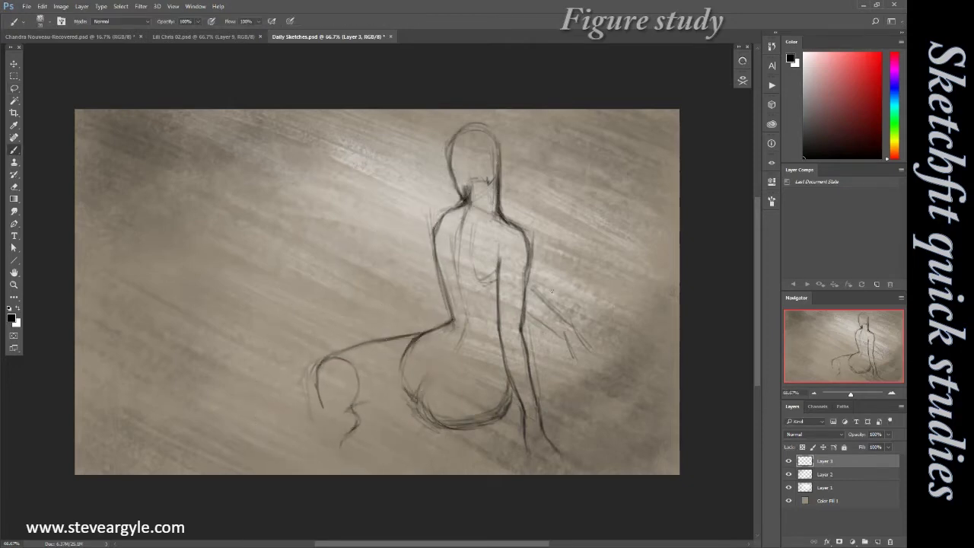
left_click_drag(530, 277, 595, 344)
left_click_drag(535, 261, 527, 303)
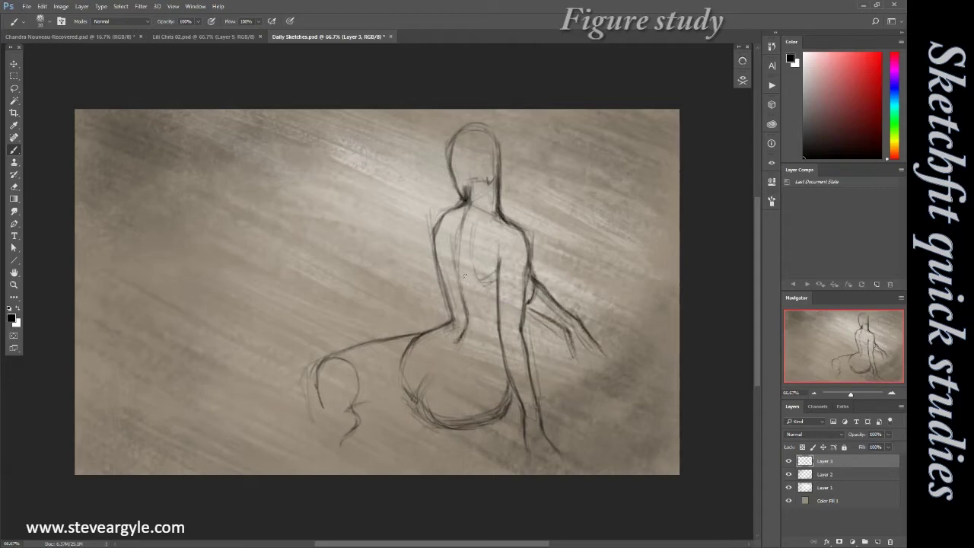
key("shift+ctrl+x")
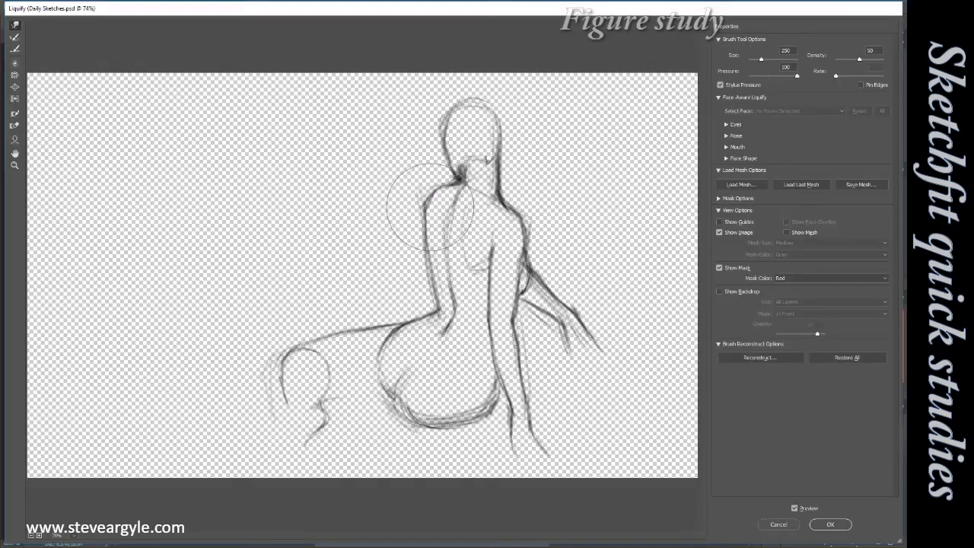
Push the head and neck larger with Forward Warp at brush size 200 and apply Liquify.
left_click_drag(461, 148, 479, 142)
key("bracketleft")
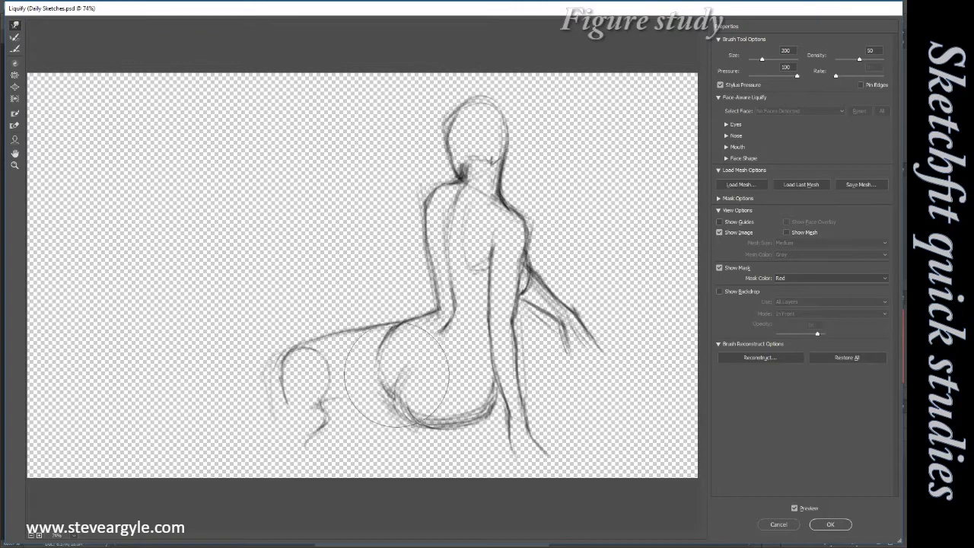
key("Return")
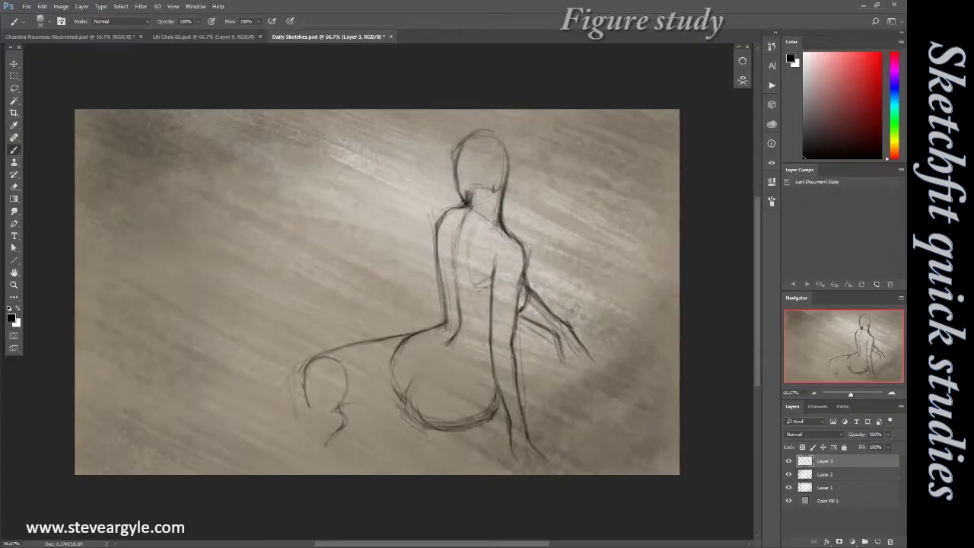
Redraw the head, buttock curve, thigh and lower leg with darker lines.
left_click_drag(457, 153, 506, 190)
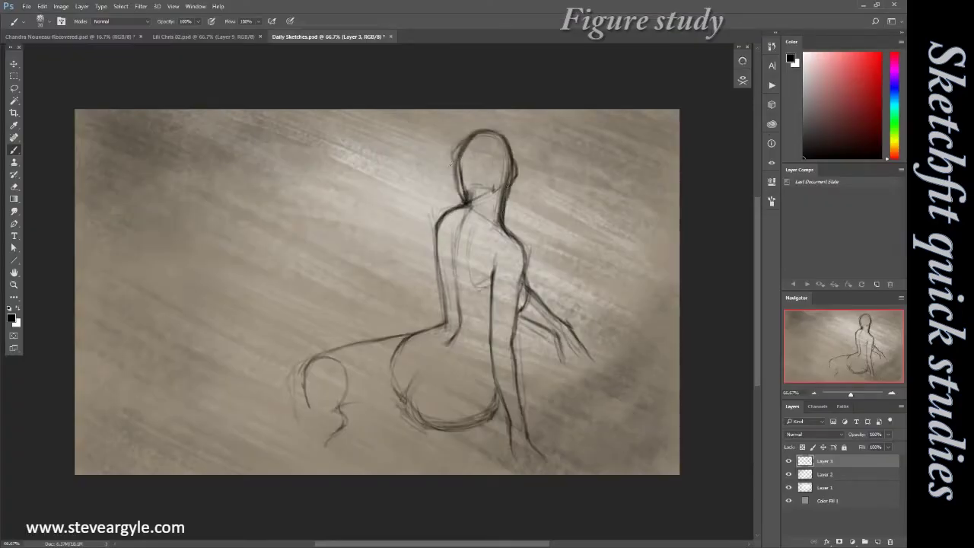
left_click_drag(411, 375, 496, 398)
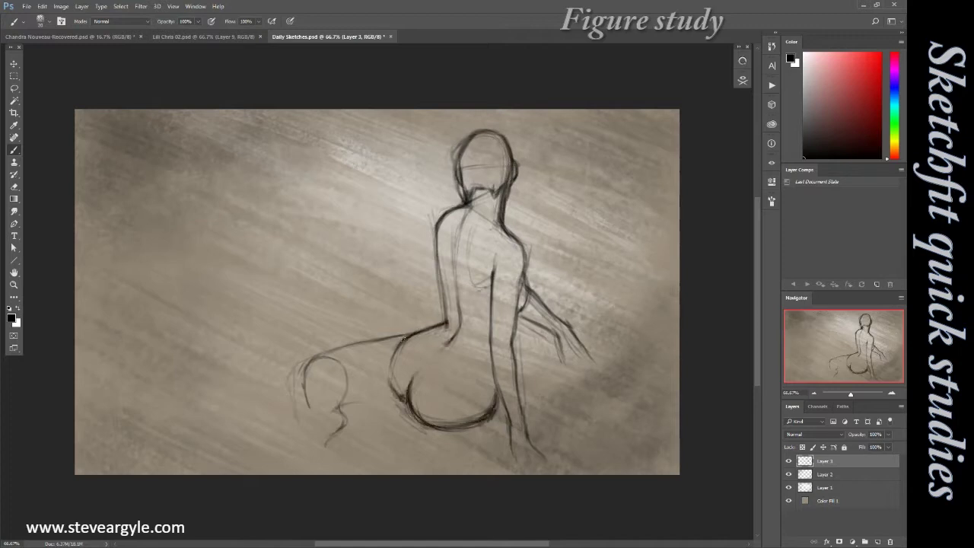
mouse_move(403, 338)
left_mouse_down()
mouse_move(312, 415)
mouse_move(396, 386)
left_mouse_up()
left_click_drag(397, 391, 342, 431)
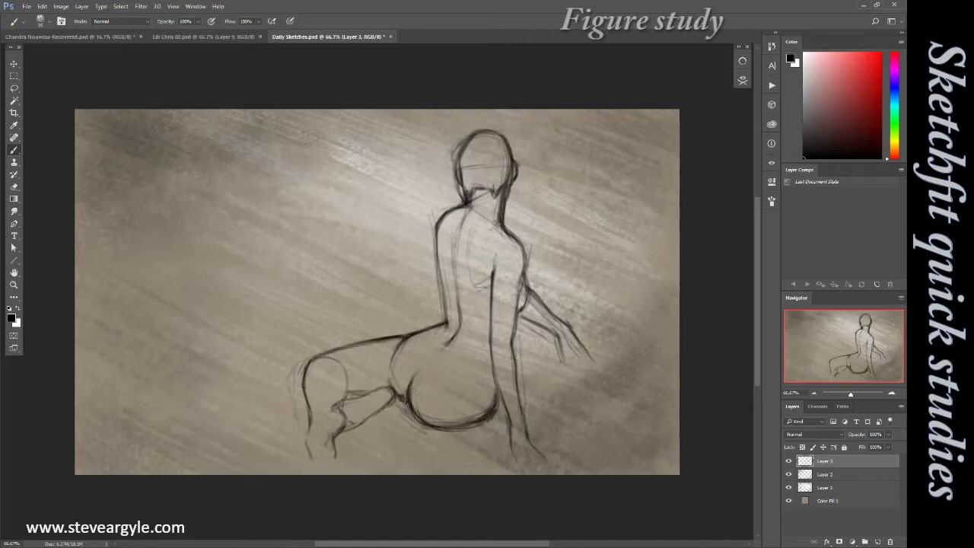
Rotate the sketch slightly clockwise and redraw the back, torso, arm, knee and neck lines.
key("ctrl+t")
left_click_drag(601, 426, 588, 457)
key("Return")
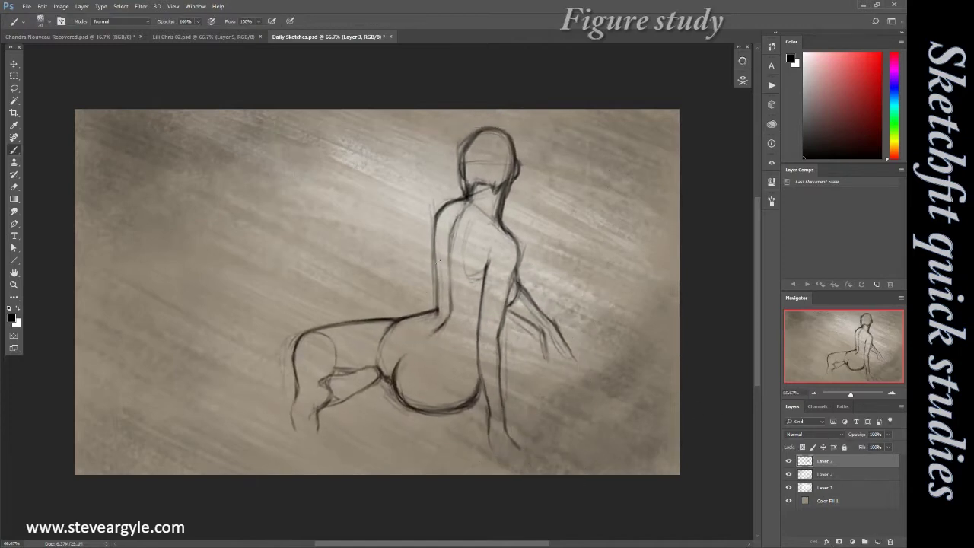
left_click_drag(438, 215, 436, 315)
left_click_drag(489, 265, 478, 338)
left_click_drag(517, 257, 500, 343)
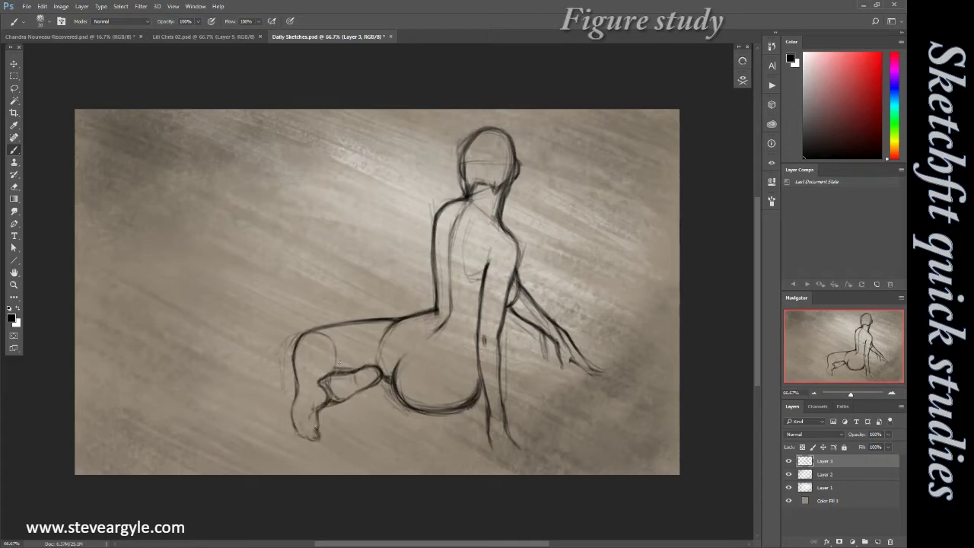
left_click_drag(314, 333, 336, 372)
left_click_drag(463, 199, 496, 185)
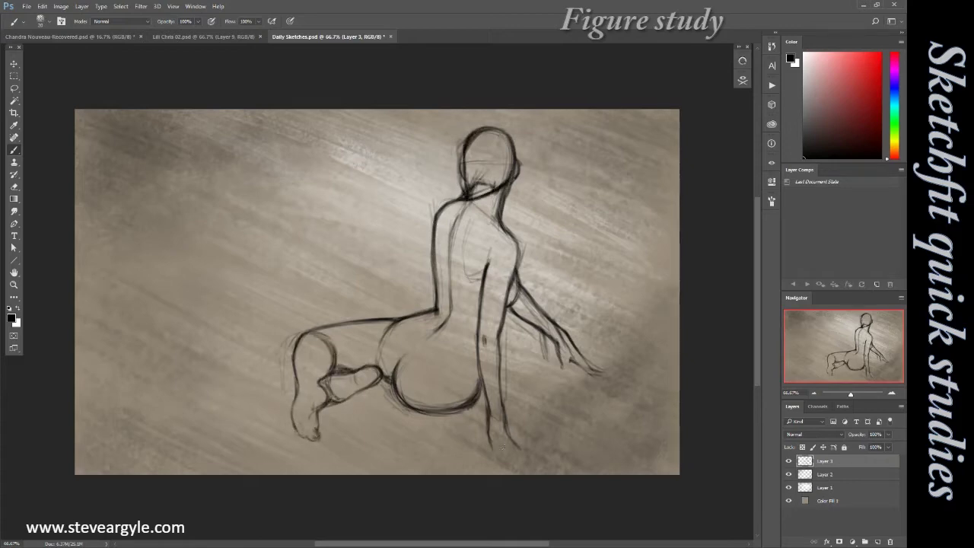
Sketch ground lines along the right and bottom, rock lines at left, and a long top diagonal.
left_click_drag(590, 354, 678, 320)
left_click_drag(567, 367, 525, 419)
left_click_drag(462, 432, 377, 449)
left_click_drag(292, 358, 161, 411)
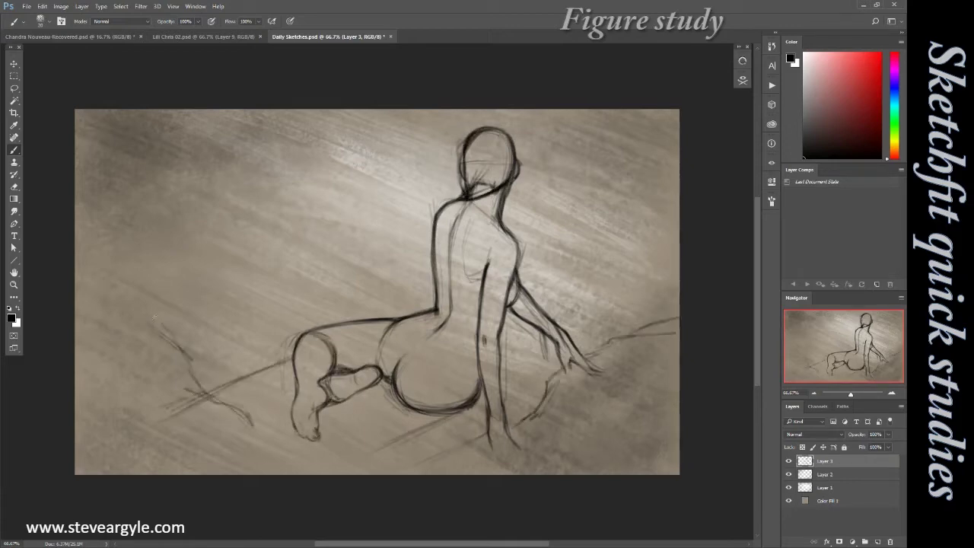
left_click_drag(437, 111, 256, 211)
left_click_drag(152, 251, 157, 352)
left_click_drag(383, 242, 380, 286)
left_click_drag(399, 143, 378, 216)
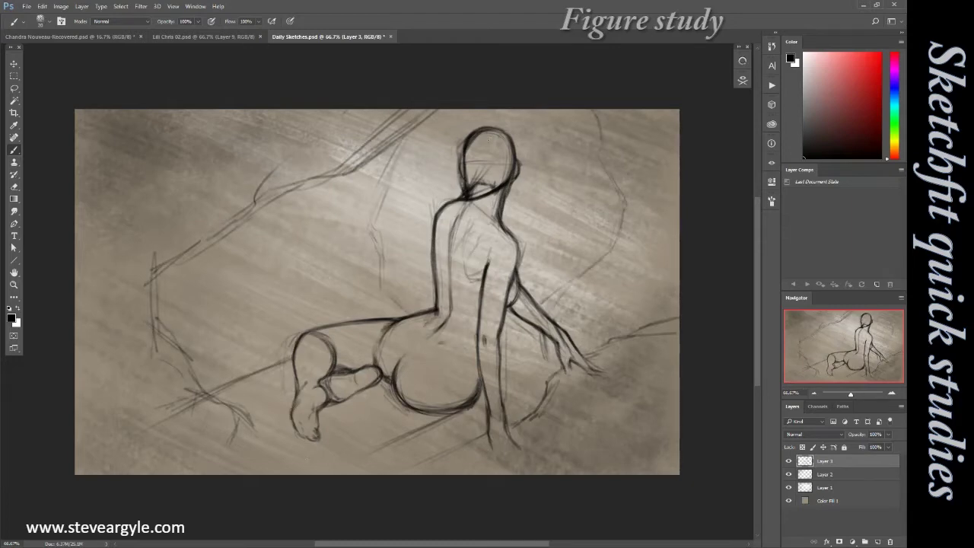
Redraw the head, skull and neck outline, then reopen Liquify.
left_click_drag(504, 178, 471, 196)
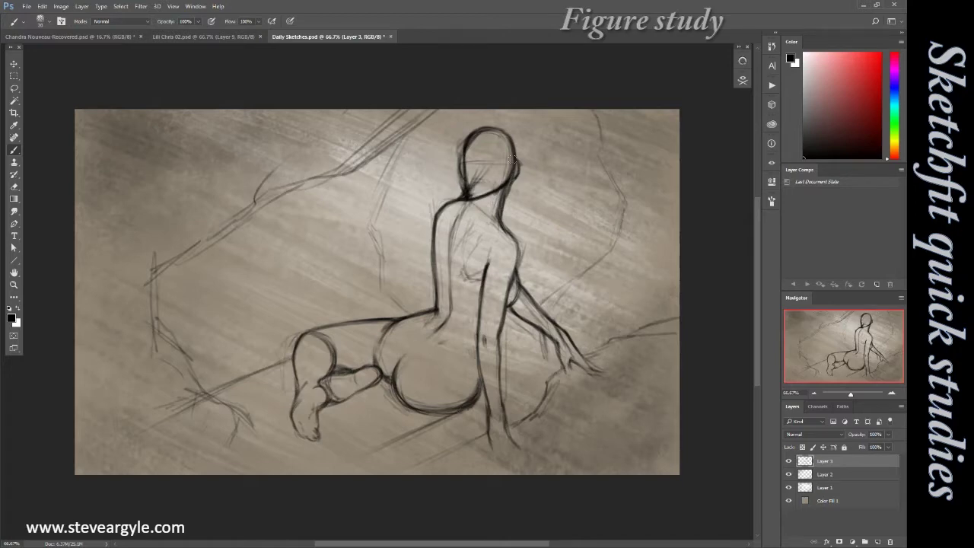
mouse_move(466, 135)
left_mouse_down()
mouse_move(460, 193)
mouse_move(494, 123)
left_mouse_up()
left_click_drag(457, 162, 515, 158)
left_click_drag(461, 166, 467, 190)
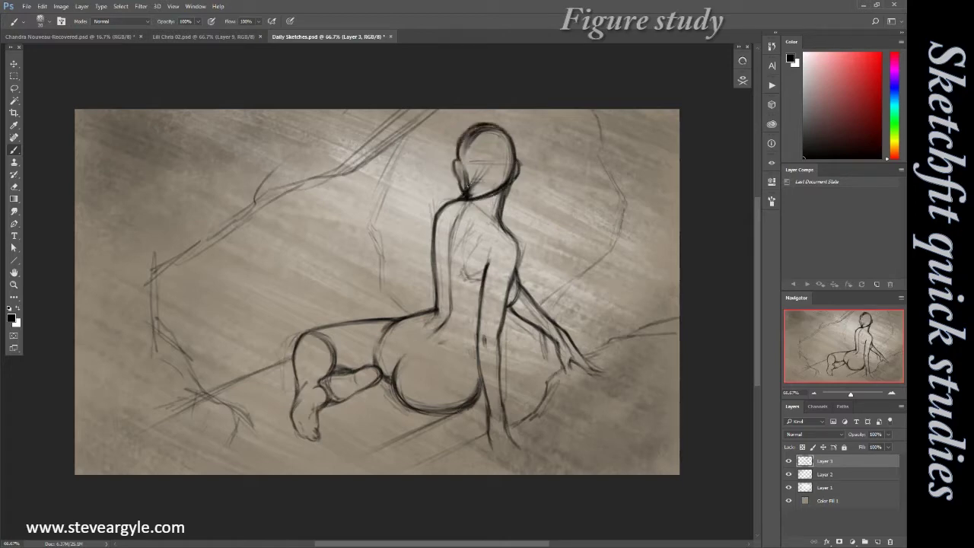
key("ctrl+shift+x")
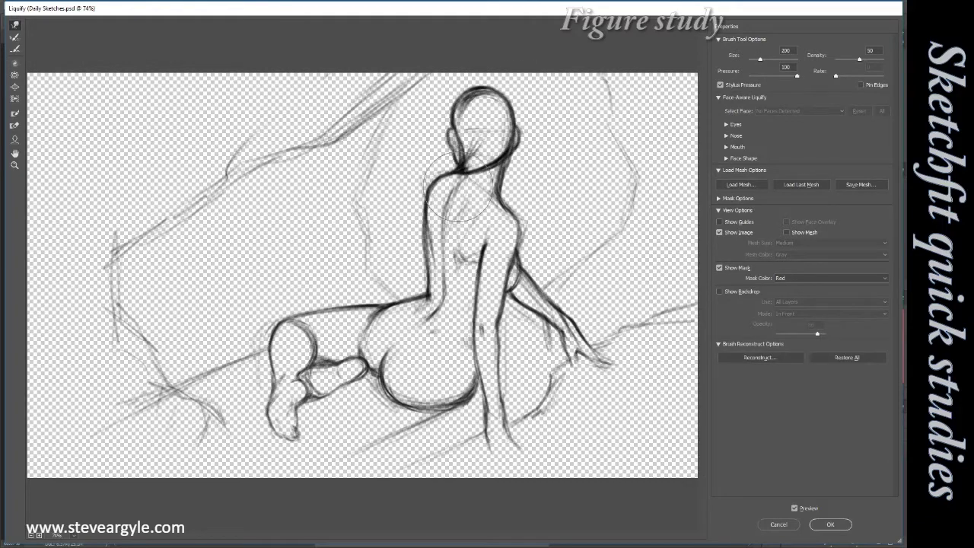
With a larger Forward Warp brush, reshape the thigh, knee, lower leg and foot and accept Liquify.
key("bracketright")
key("bracketright")
key("bracketright")
left_click_drag(380, 320, 335, 342)
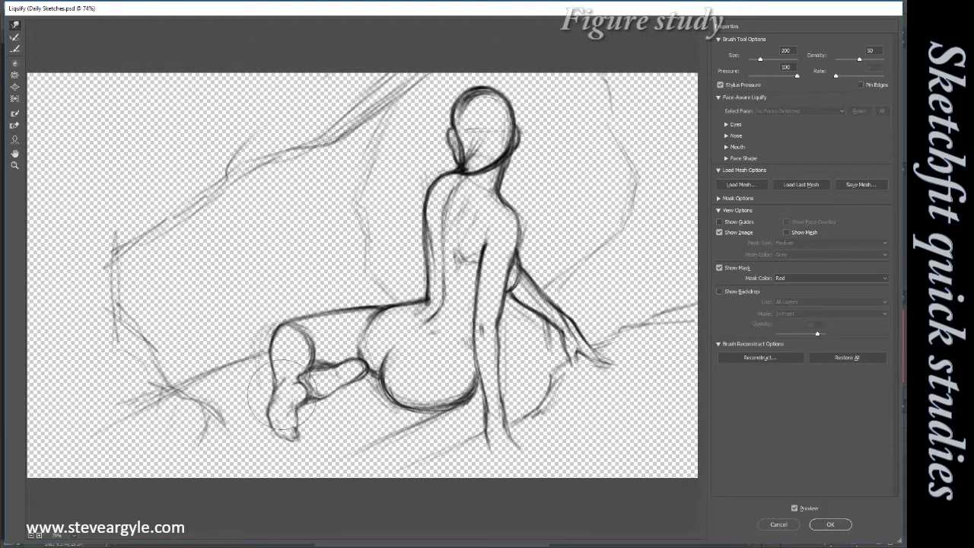
left_click_drag(319, 380, 320, 426)
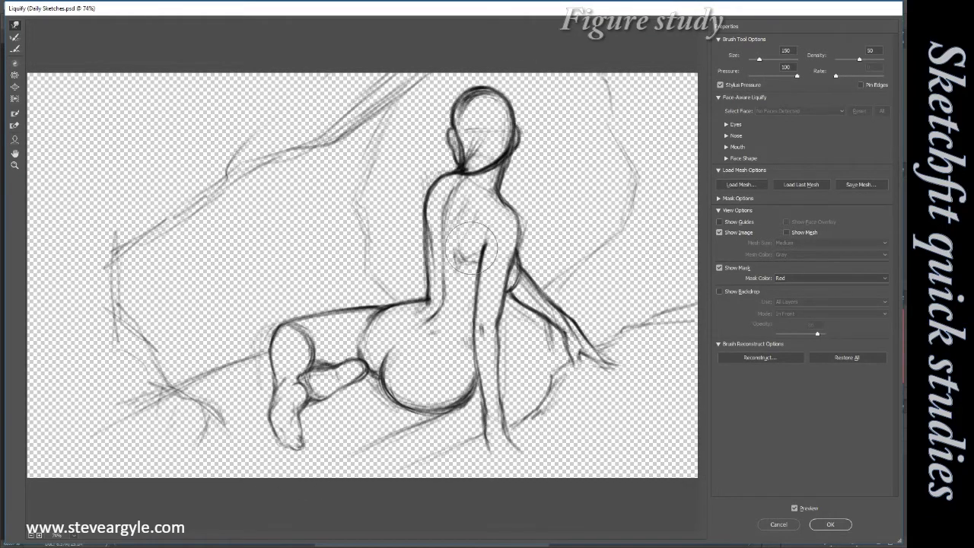
key("bracketright")
key("bracketright")
left_click(830, 524)
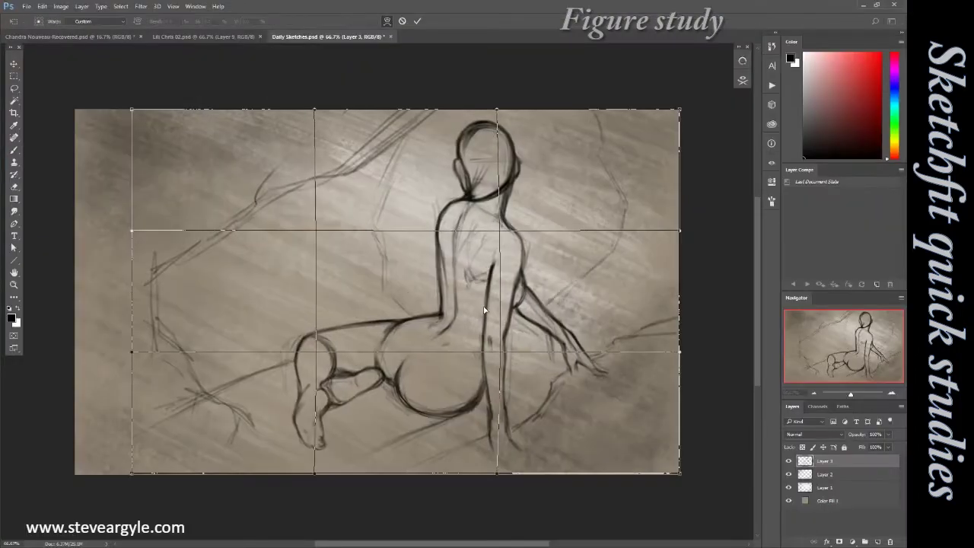
Warp the bottom of the sketch, commit it, and add a new layer for dark tones.
left_click_drag(282, 473, 325, 496)
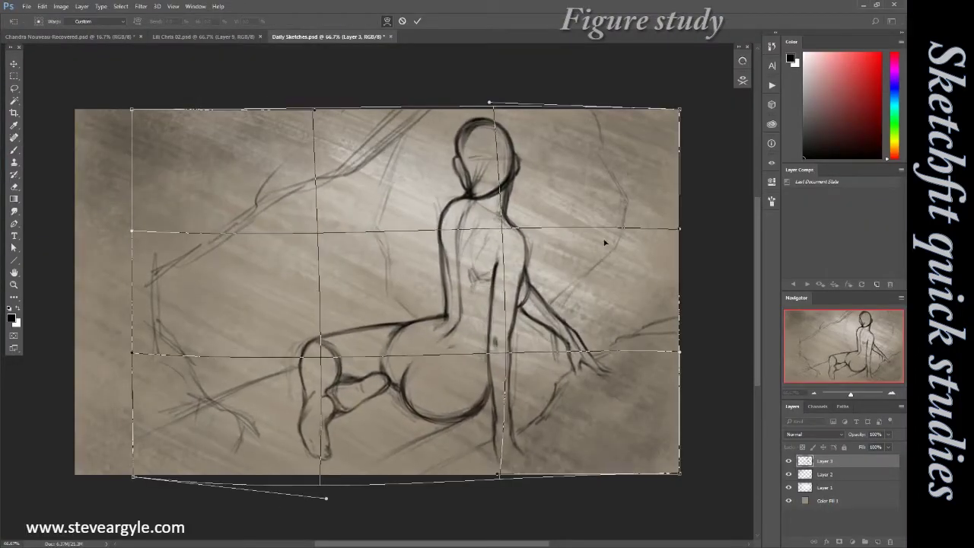
key("Return")
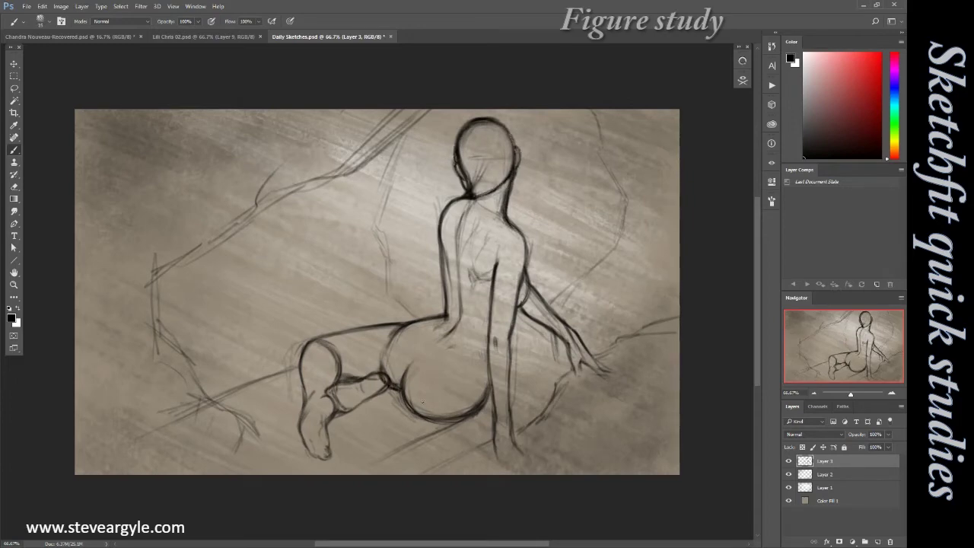
key("ctrl+shift+alt+n")
Paint the hair, back, hips, legs and arm dark with a cast shadow, then lower the layer Fill.
mouse_move(464, 133)
left_mouse_down()
mouse_move(476, 190)
mouse_move(510, 182)
mouse_move(510, 226)
mouse_move(465, 335)
left_mouse_up()
left_click_drag(449, 228, 510, 404)
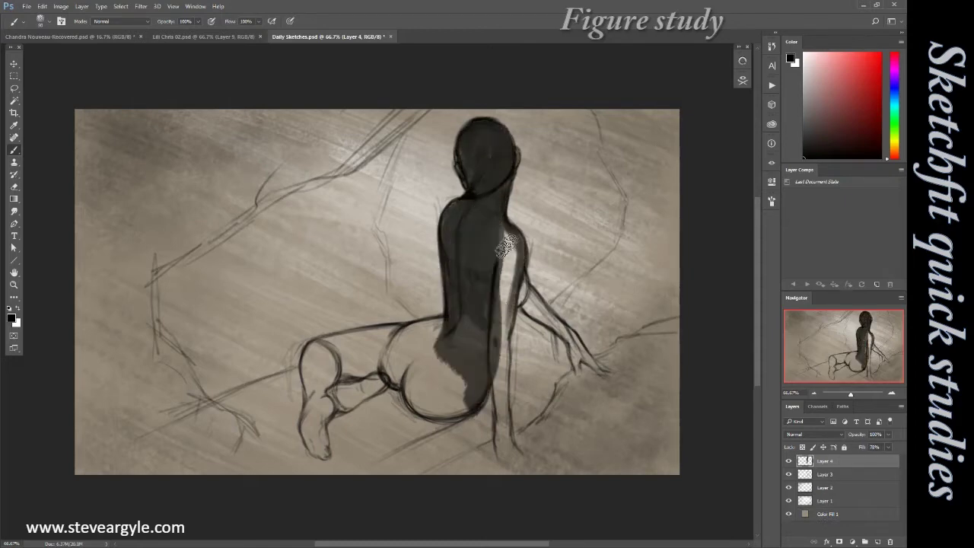
left_click_drag(494, 350, 365, 457)
mouse_move(472, 366)
left_mouse_down()
mouse_move(306, 358)
mouse_move(328, 442)
mouse_move(548, 426)
left_mouse_up()
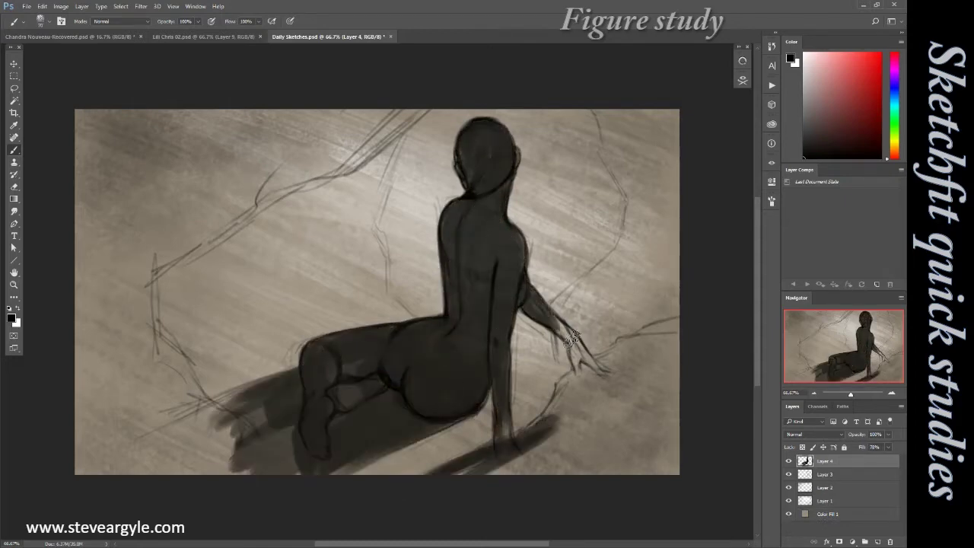
left_click_drag(525, 290, 601, 373)
left_click_drag(457, 464, 677, 328)
mouse_move(274, 442)
left_mouse_down()
mouse_move(198, 404)
mouse_move(272, 147)
mouse_move(191, 387)
mouse_move(153, 217)
mouse_move(99, 319)
left_mouse_up()
left_click(887, 447)
left_click_drag(881, 461, 868, 461)
On a new layer, darken the right edge and rock ledge and tone the left cave wall.
key("ctrl+shift+alt+n")
left_click_drag(556, 304, 624, 255)
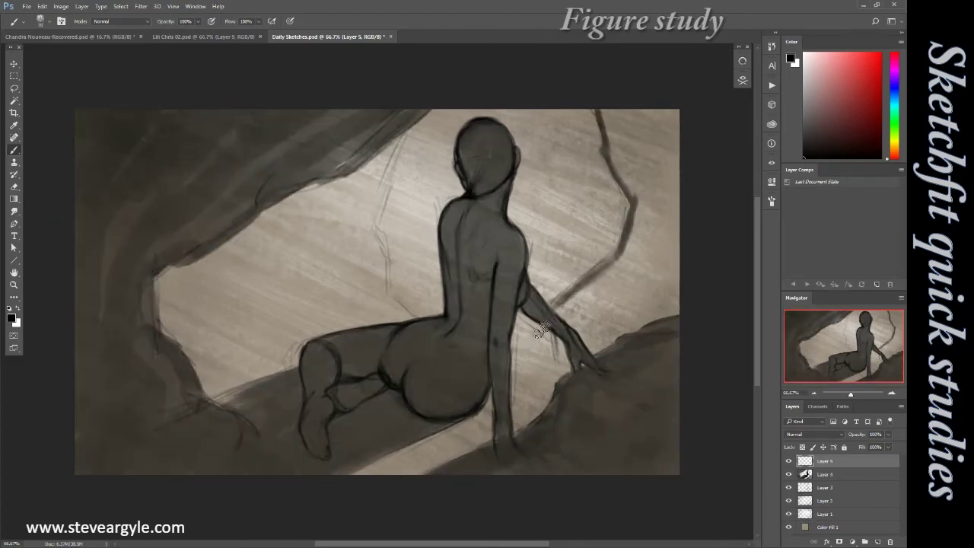
mouse_move(636, 114)
left_mouse_down()
mouse_move(533, 335)
mouse_move(678, 190)
left_mouse_up()
left_click_drag(669, 115, 643, 335)
left_click_drag(395, 152, 228, 392)
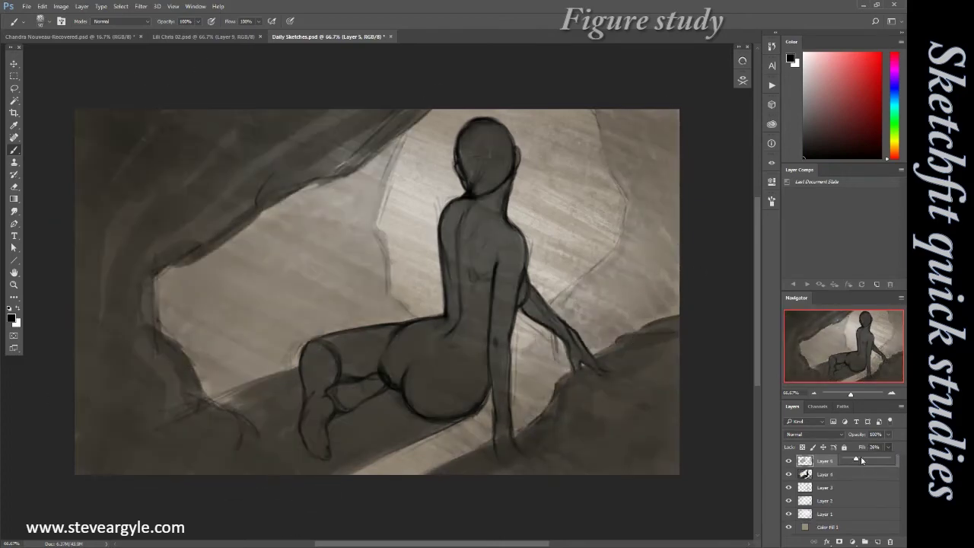
On another new layer, shade the figure's back, arm, head, hip, thigh, knee and feet.
key("ctrl+shift+alt+n")
mouse_move(487, 182)
left_mouse_down()
mouse_move(516, 326)
mouse_move(503, 419)
left_mouse_up()
left_click_drag(470, 259, 491, 285)
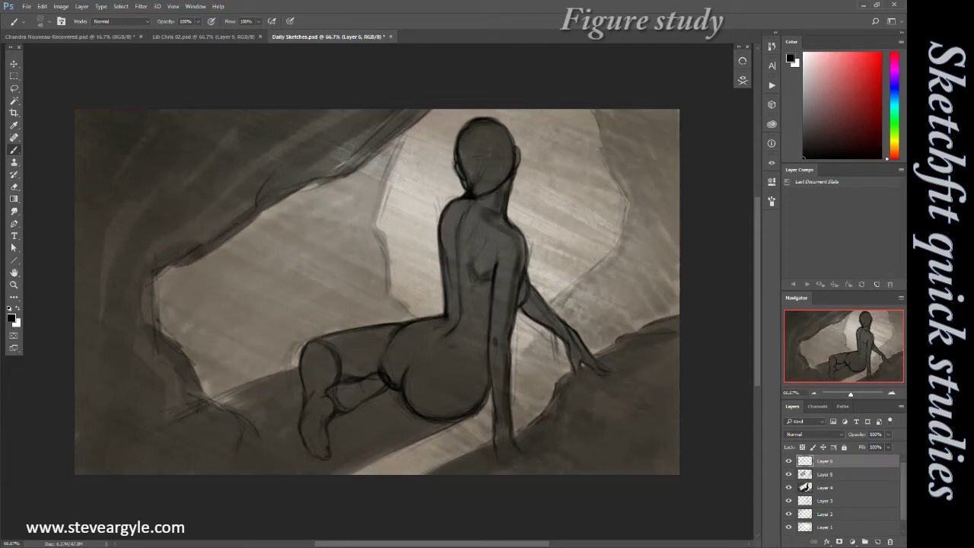
left_click_drag(468, 133, 499, 179)
left_click_drag(476, 361, 449, 320)
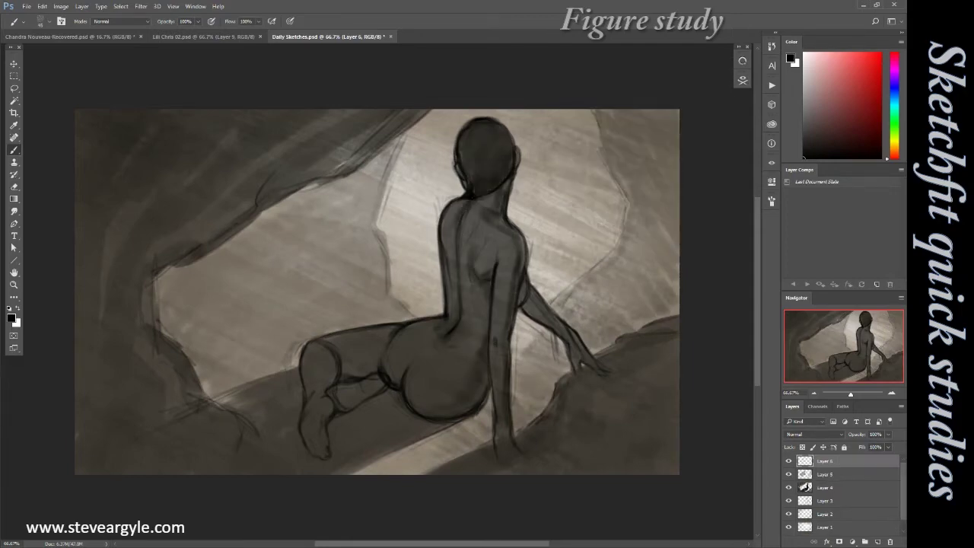
left_click_drag(465, 213, 450, 319)
left_click_drag(392, 353, 441, 411)
mouse_move(457, 350)
left_mouse_down()
mouse_move(335, 372)
mouse_move(318, 438)
left_mouse_up()
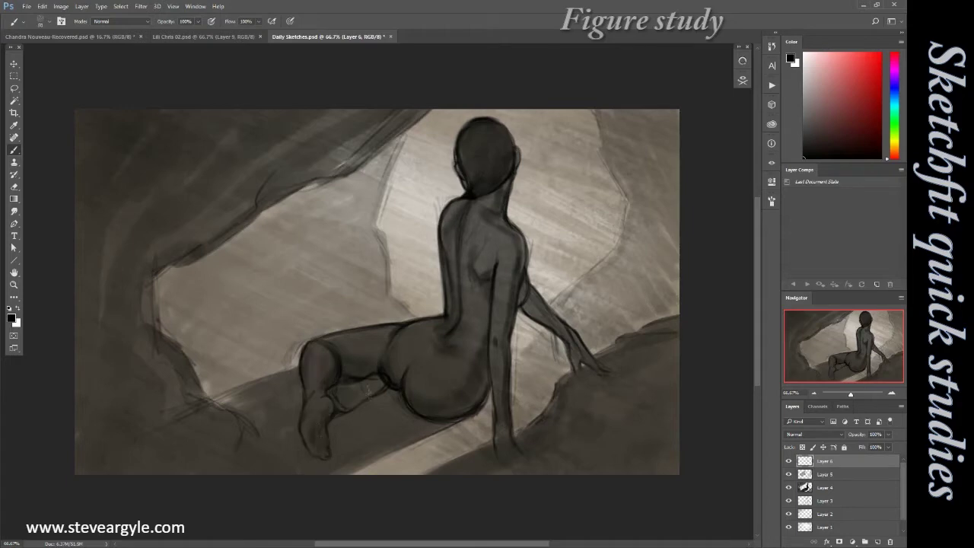
mouse_move(365, 392)
left_mouse_down()
mouse_move(286, 411)
mouse_move(449, 434)
left_mouse_up()
Darken the lower-left, bottom and lower-right rock ledges, then add a layer for smudge blending.
left_click_drag(582, 358, 533, 304)
mouse_move(153, 415)
left_mouse_down()
mouse_move(271, 464)
mouse_move(472, 441)
left_mouse_up()
left_click_drag(674, 381, 517, 464)
mouse_move(490, 400)
left_mouse_down()
mouse_move(398, 457)
mouse_move(465, 440)
left_mouse_up()
left_click_drag(560, 377, 514, 430)
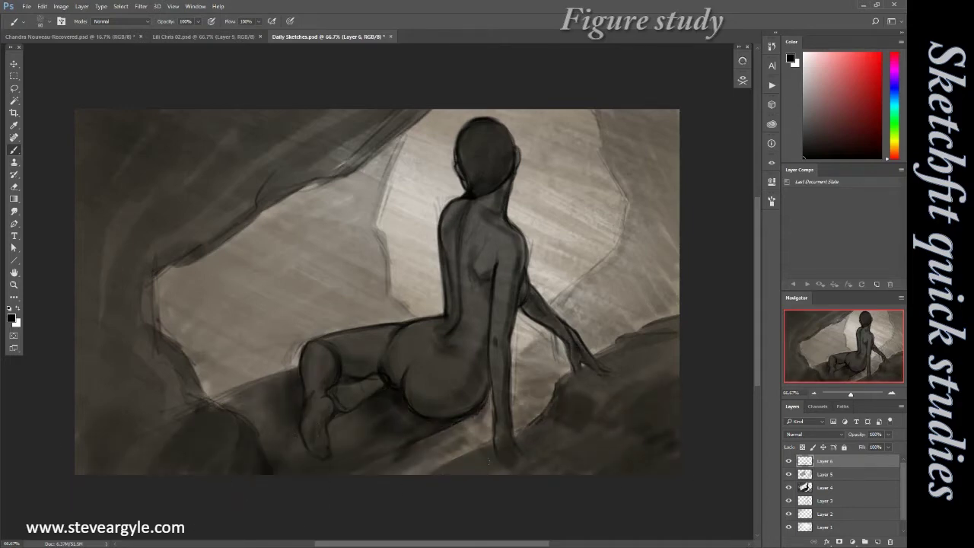
key("ctrl+shift+alt+n")
key("r")
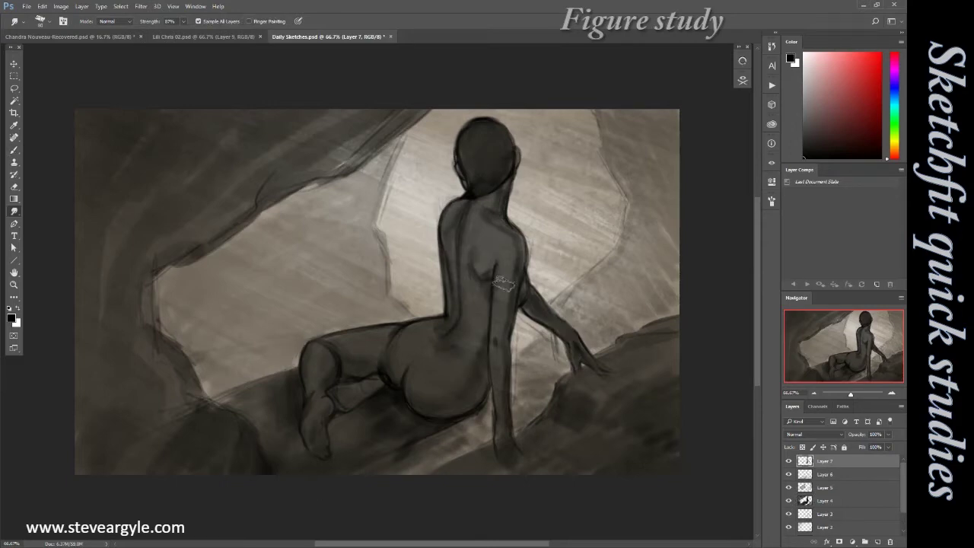
On a new layer with a wet Mixer Brush preset, hatch highlights on the upper back and spine.
key("b")
key("ctrl+shift+alt+n")
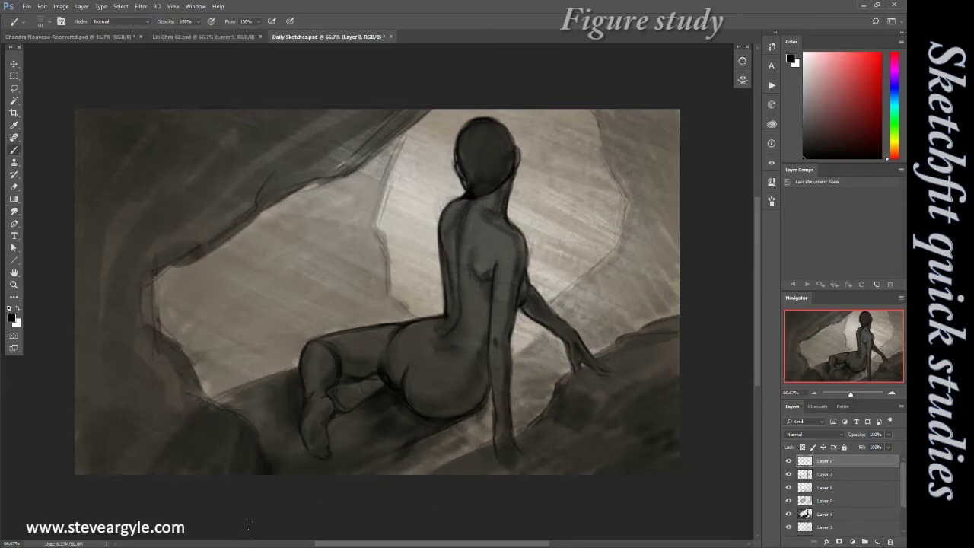
left_click(742, 80)
left_click(708, 166)
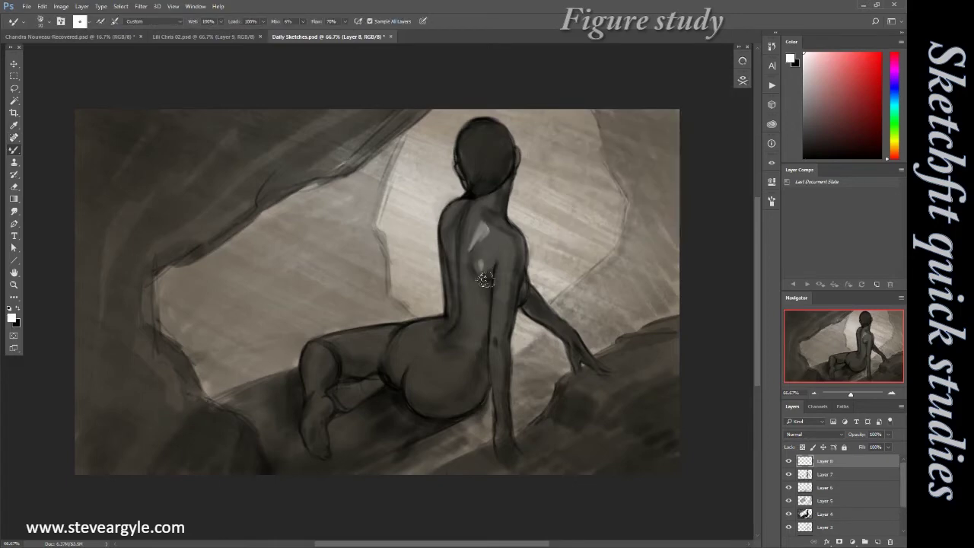
mouse_move(484, 280)
left_mouse_down()
mouse_move(491, 236)
mouse_move(504, 286)
mouse_move(484, 287)
left_mouse_up()
left_click_drag(493, 214, 486, 228)
left_click_drag(487, 289, 464, 348)
Hatch highlights on the lower spine, hip, thigh, knee, arm and right edges of back and buttock.
mouse_move(456, 236)
left_mouse_down()
mouse_move(445, 357)
mouse_move(465, 392)
left_mouse_up()
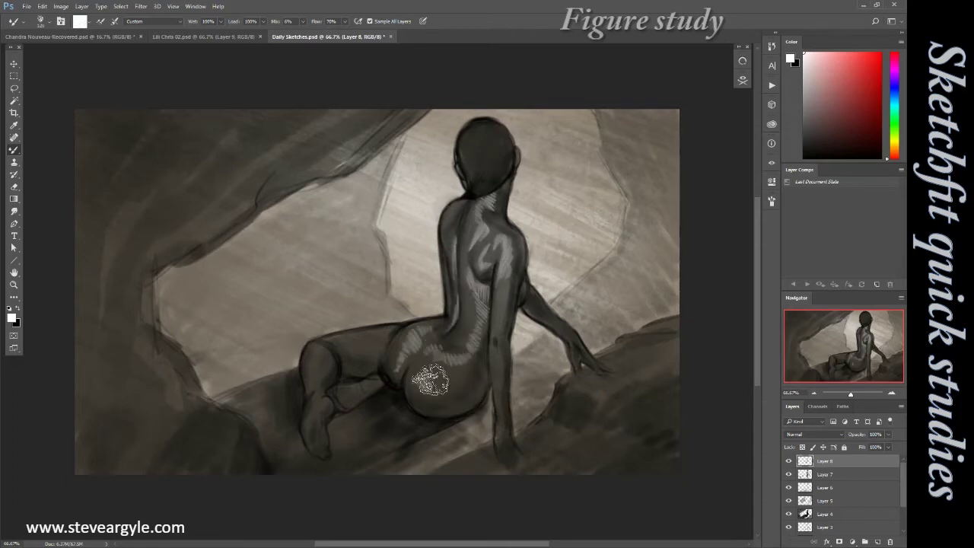
left_click_drag(414, 366, 465, 392)
mouse_move(392, 331)
left_mouse_down()
mouse_move(339, 346)
mouse_move(319, 430)
left_mouse_up()
left_click_drag(502, 275, 494, 402)
left_click_drag(527, 304, 562, 339)
mouse_move(449, 240)
left_mouse_down()
mouse_move(456, 199)
mouse_move(440, 243)
left_mouse_up()
left_click_drag(443, 317, 321, 340)
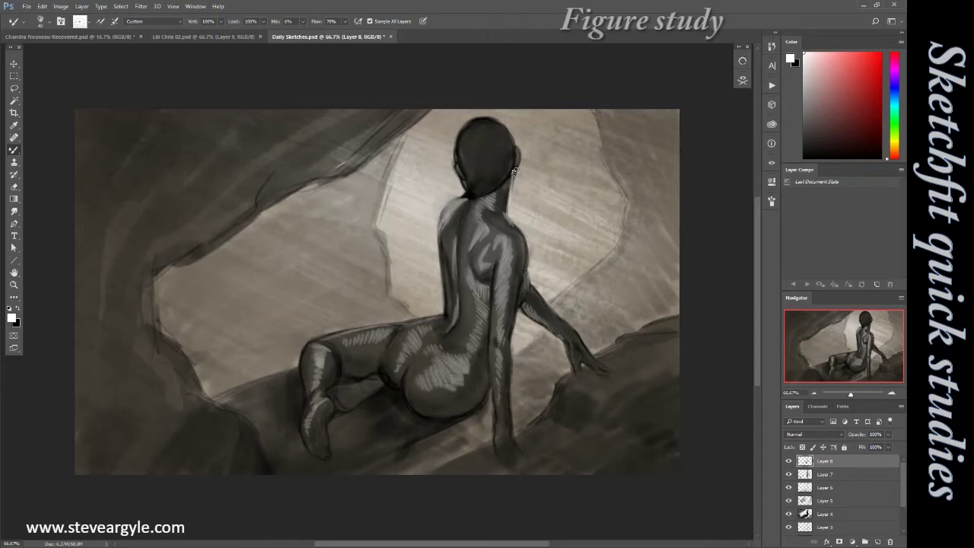
left_click_drag(525, 262, 516, 329)
left_click_drag(491, 365, 481, 405)
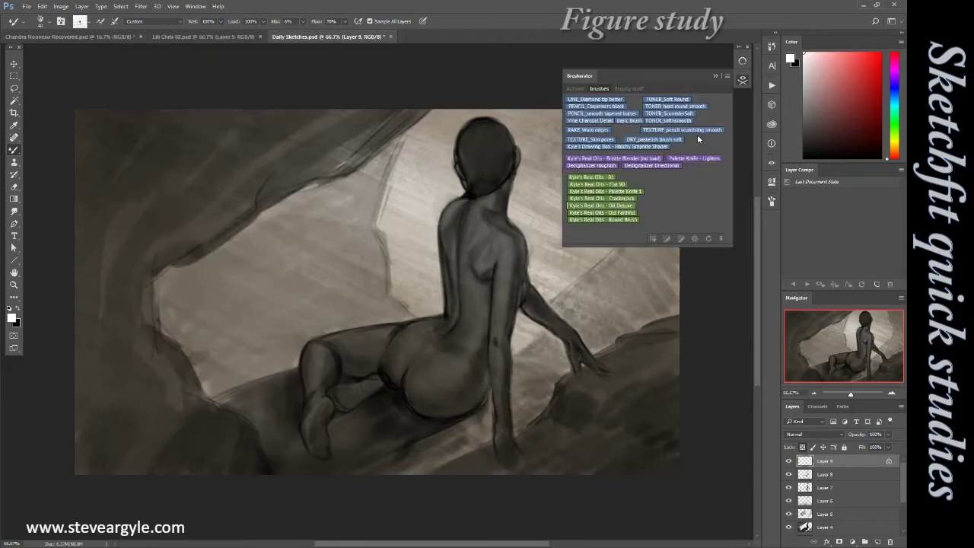
With a hatching brush preset, texture the back, buttock and hair, then start a new layer.
left_click(698, 134)
mouse_move(475, 286)
left_mouse_down()
mouse_move(449, 384)
mouse_move(400, 375)
left_mouse_up()
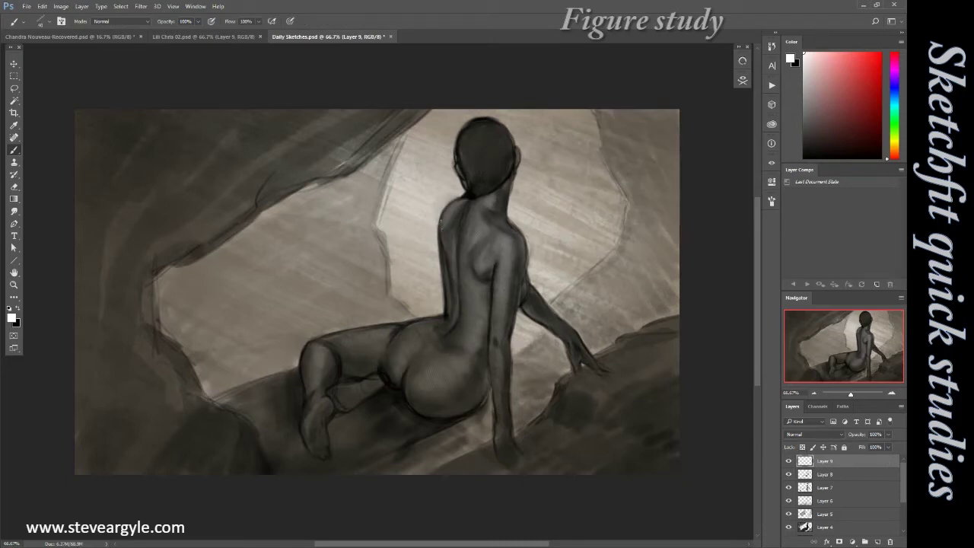
left_click_drag(485, 131, 509, 163)
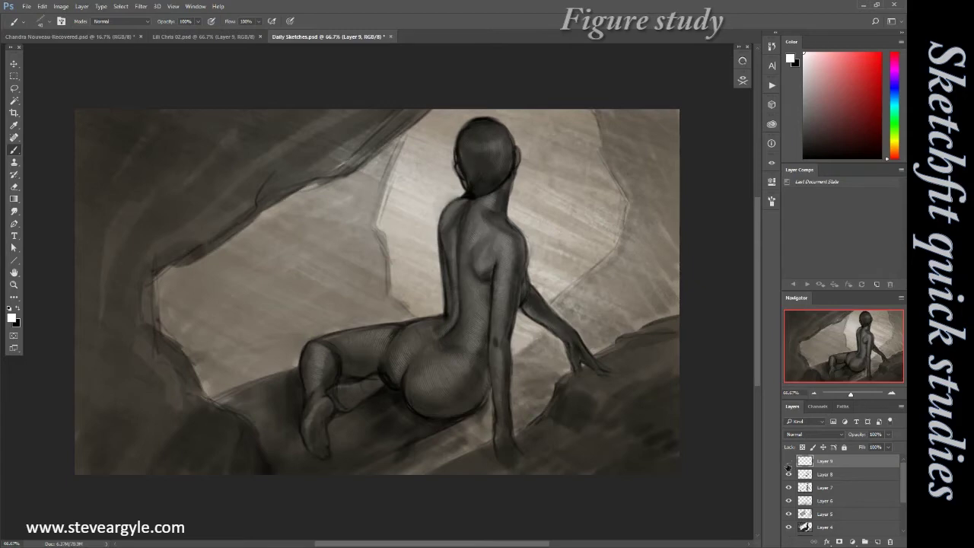
key("ctrl+shift+alt+n")
left_click(669, 152)
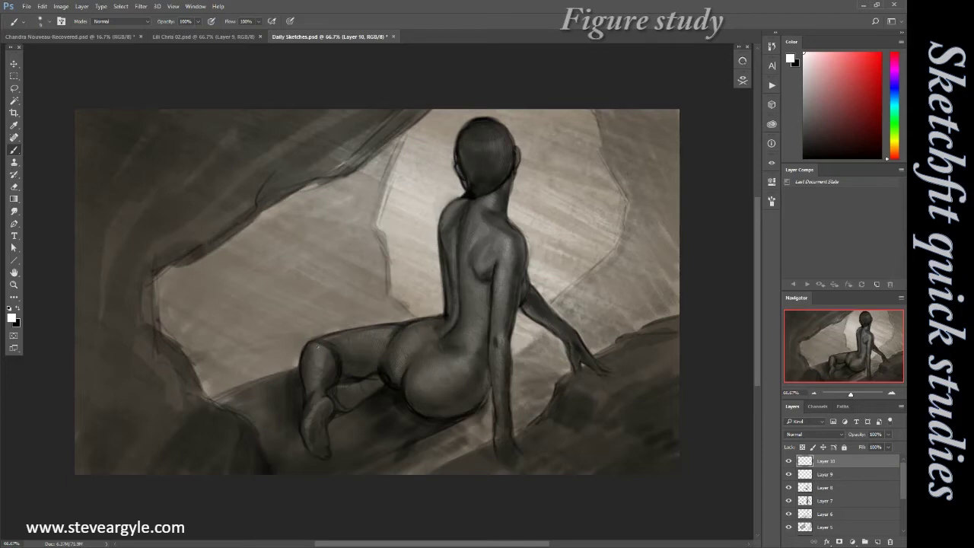
On a new layer, paint white rim light along the back, arm, thigh and buttock, then sample dark warm grey.
key("ctrl+shift+alt+n")
left_click(646, 153)
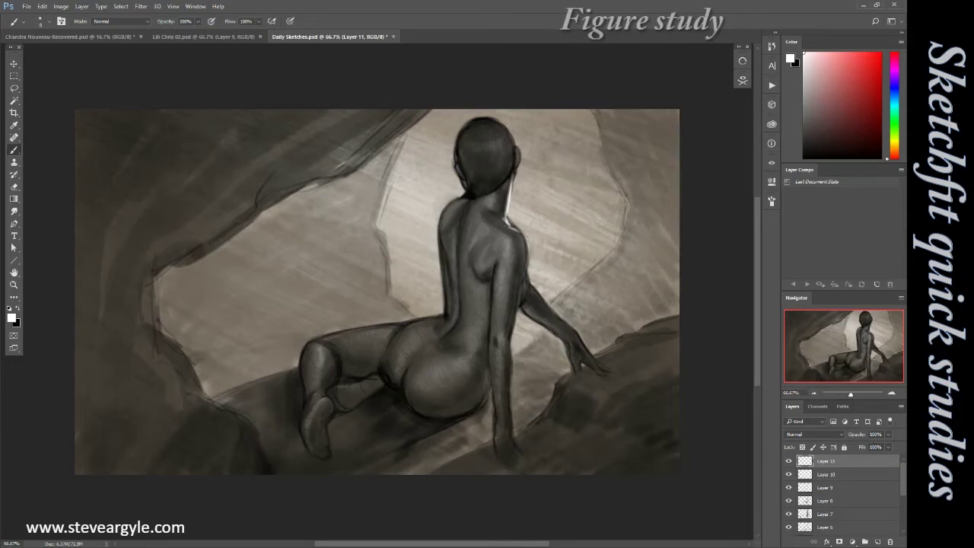
left_click_drag(525, 245, 512, 437)
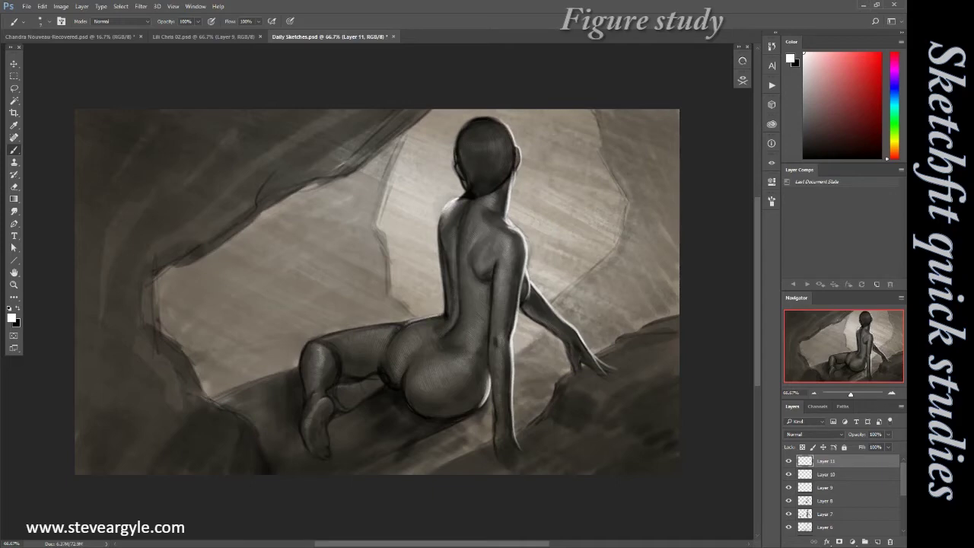
left_click_drag(313, 339, 423, 317)
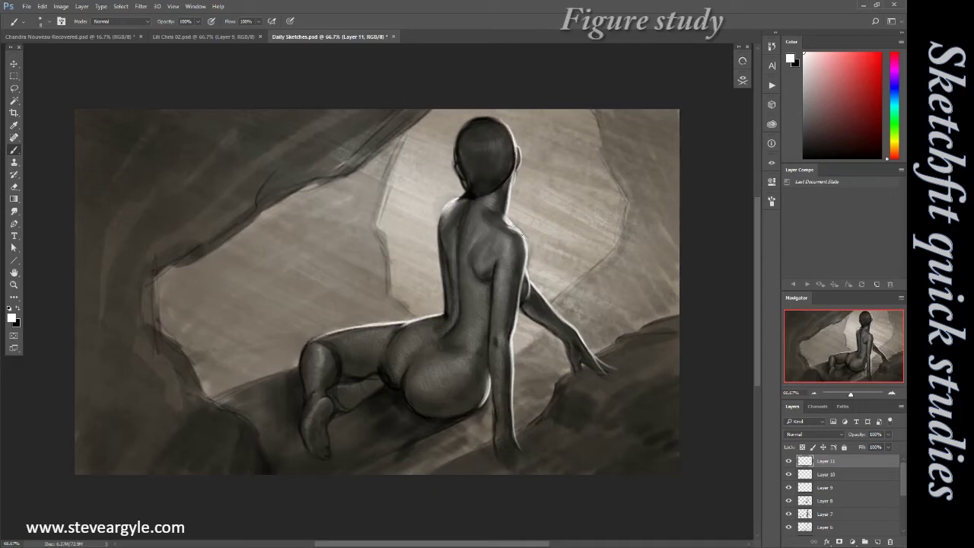
left_click(477, 202, "alt")
On a new layer, shade the calf and under the buttock with a colour sampled from the leg.
key("ctrl+shift+alt+n")
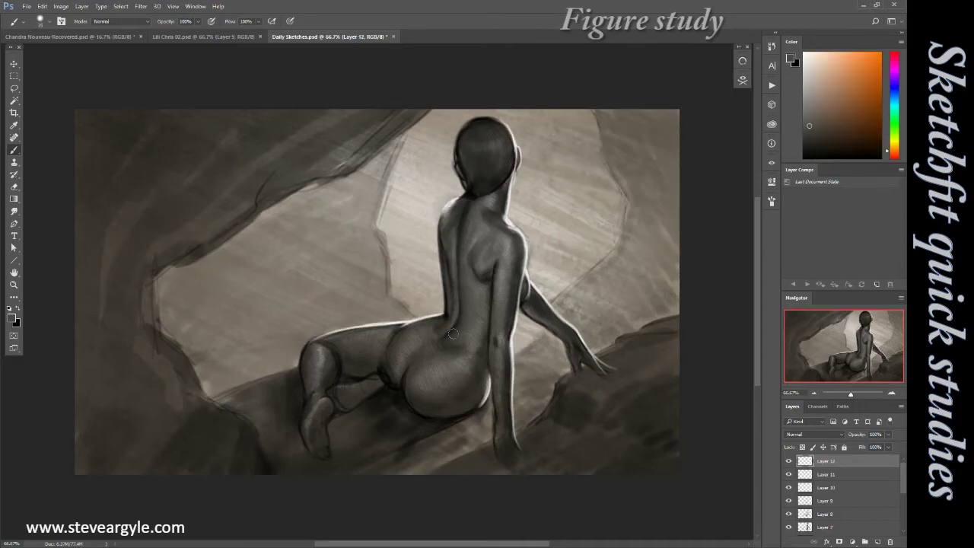
left_click(308, 388, "alt")
mouse_move(335, 434)
left_mouse_down()
mouse_move(381, 403)
mouse_move(469, 414)
left_mouse_up()
key("r")
key("b")
Paint light strokes along the edge of the back using sampled tones.
left_click(504, 200, "alt")
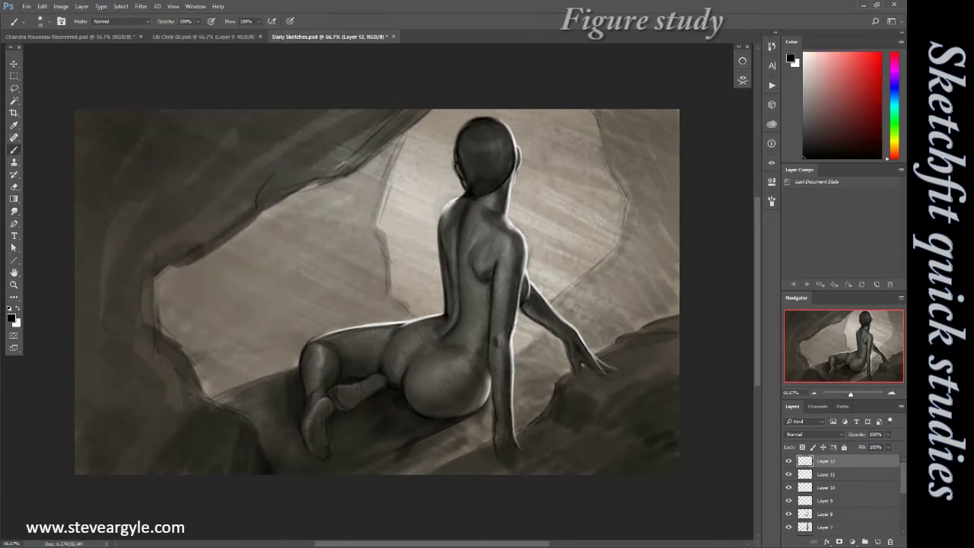
left_click_drag(525, 248, 516, 329)
left_click(441, 214, "alt")
left_click_drag(442, 214, 448, 316)
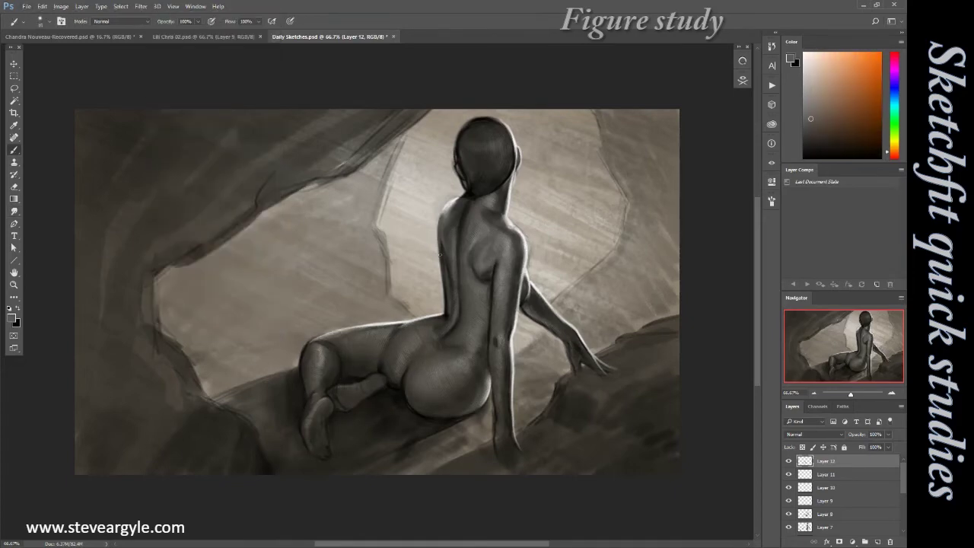
Darken the left edge of the buttock and add light touches under the arm.
left_click(442, 333, "alt")
left_click_drag(405, 397, 403, 368)
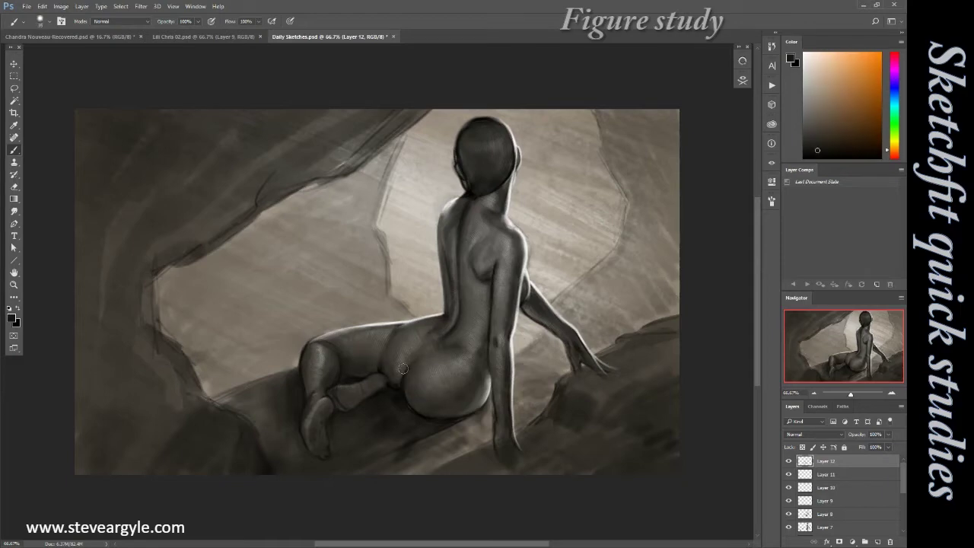
left_click(456, 233, "alt")
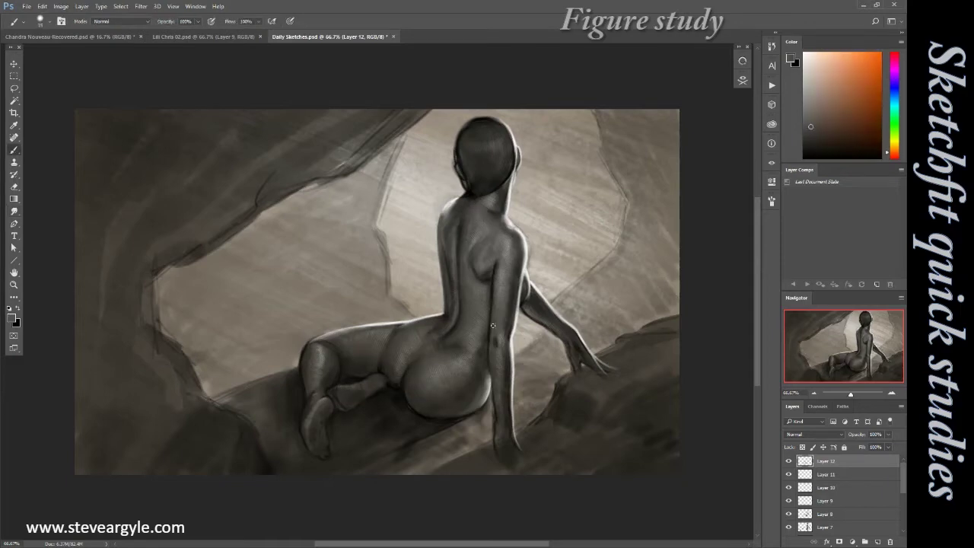
left_click(474, 264, "alt")
left_click(525, 312, "alt")
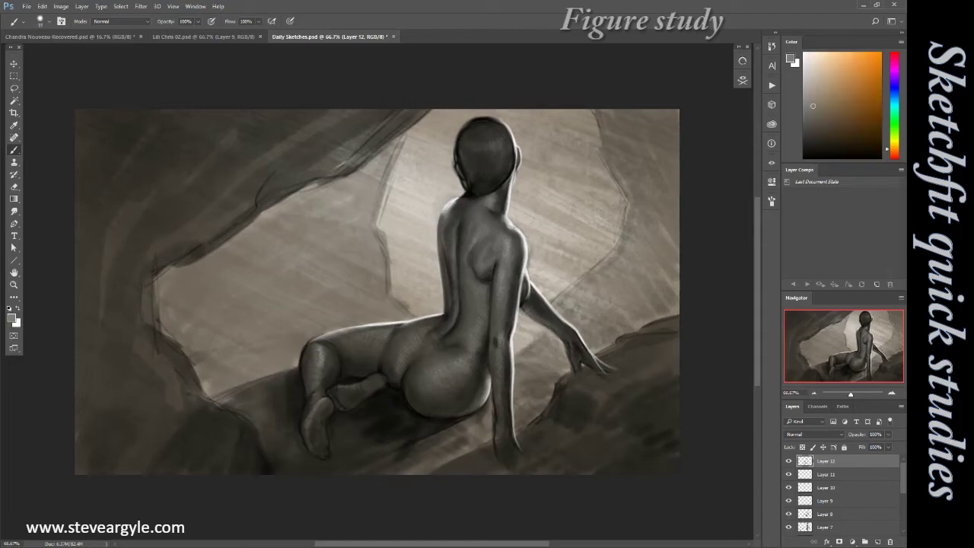
left_click_drag(525, 312, 560, 341)
left_click(584, 398, "alt")
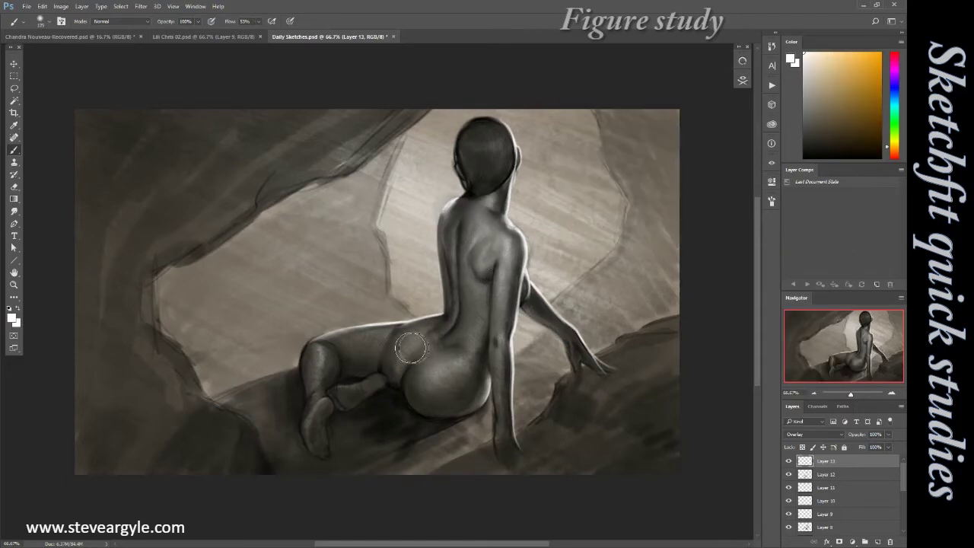
On a new Overlay layer, darken the bottom-right area with a large brush.
key("ctrl+shift+alt+n")
key("shift+alt+o")
key("bracketright")
key("bracketright")
key("bracketright")
left_click_drag(561, 418, 655, 444)
Paint a white glow around the head and upper background, then set that layer's fill to 80%.
key("ctrl+shift+alt+n")
key("x")
left_click_drag(533, 152, 624, 198)
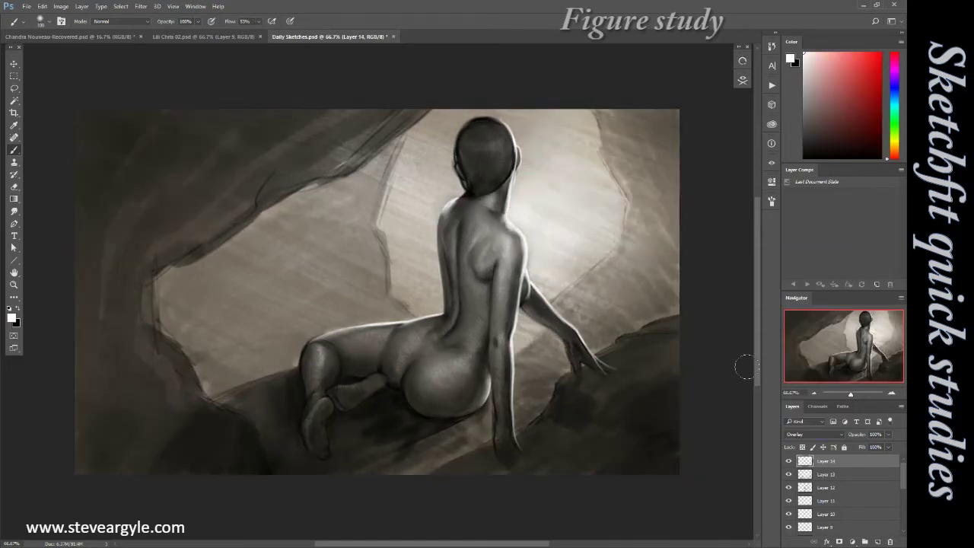
key("bracketleft")
key("bracketleft")
key("bracketleft")
left_click_drag(472, 183, 434, 231)
left_click_drag(862, 447, 849, 447)
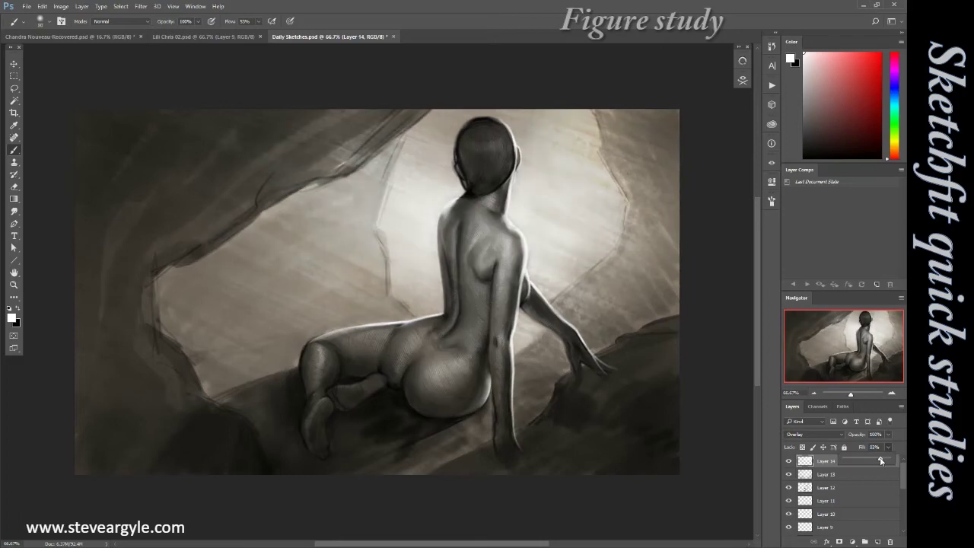
Smudge-blend the tones across the hip and lower back, then sample a grey-brown.
key("ctrl+shift+alt+n")
key("r")
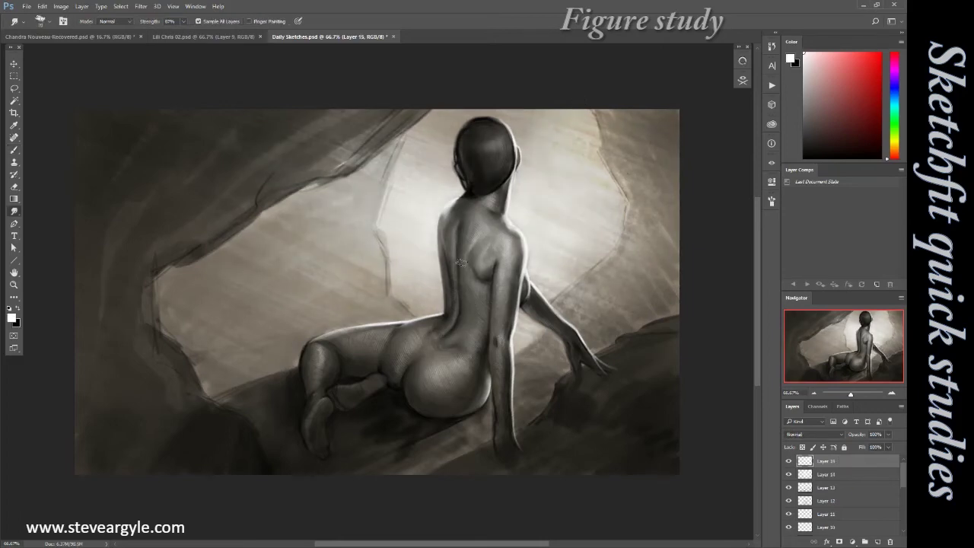
mouse_move(474, 366)
left_mouse_down()
mouse_move(404, 369)
mouse_move(404, 437)
mouse_move(496, 430)
left_mouse_up()
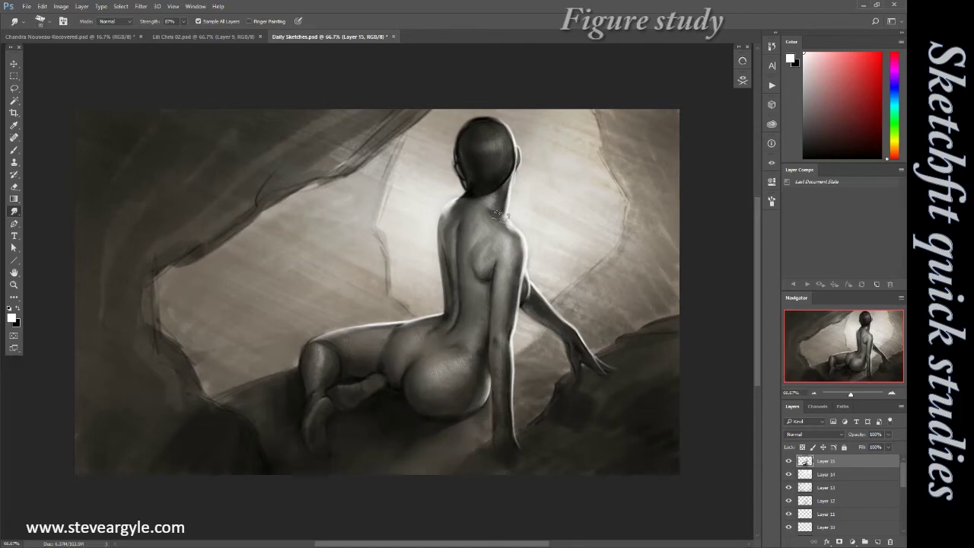
key("ctrl+shift+alt+n")
key("b")
left_click(454, 223, "alt")
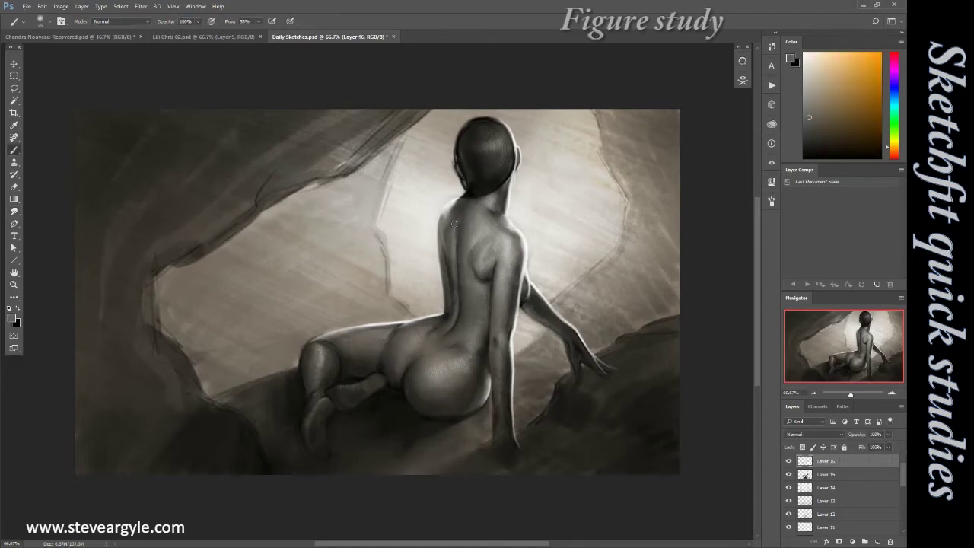
On a new layer, paint white highlights on the lower back, hip, head edges, back and arm.
key("ctrl+shift+alt+n")
key("d")
key("x")
key("shift+0")
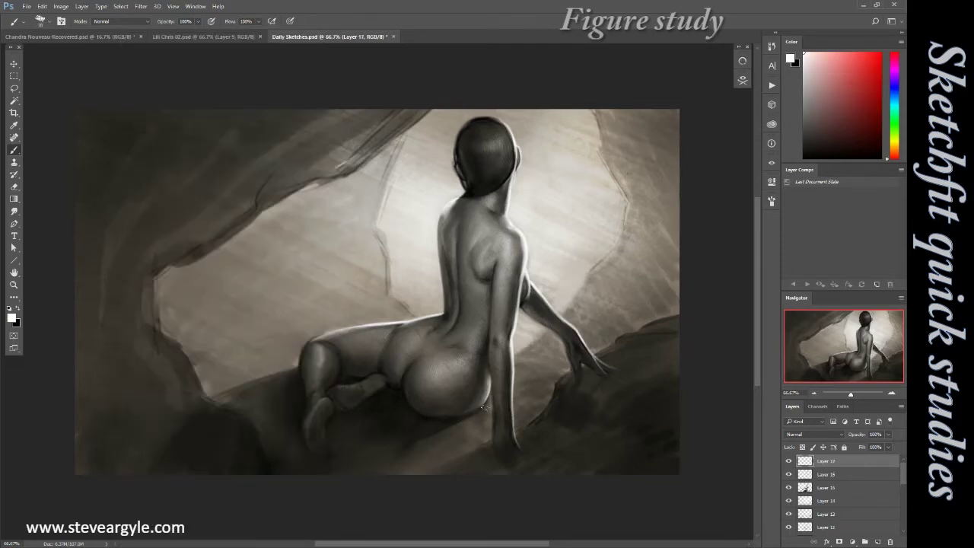
left_click_drag(491, 392, 451, 433)
left_click_drag(517, 354, 560, 396)
left_click_drag(536, 230, 570, 159)
left_click_drag(433, 175, 380, 312)
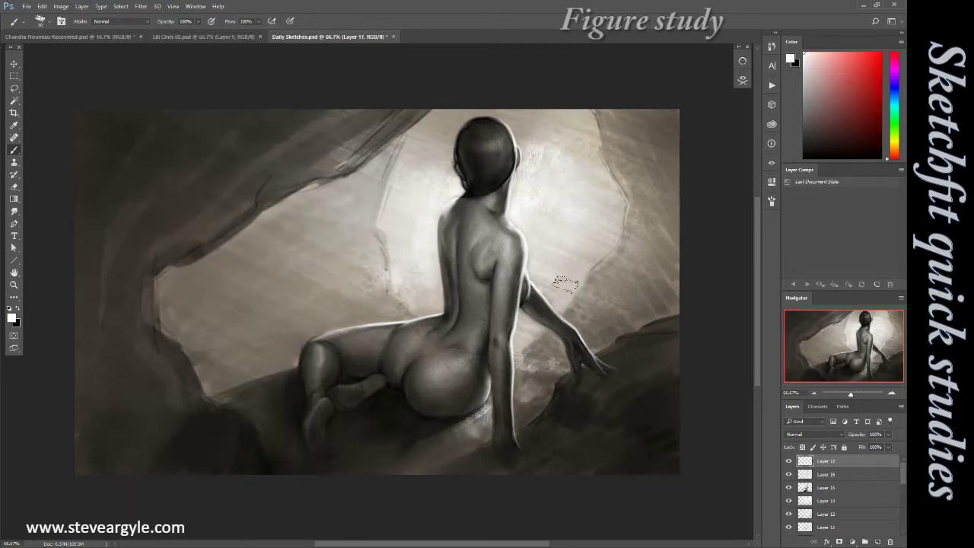
left_click_drag(556, 266, 616, 316)
Darken the lower-right rock and the upper and left rocks with black strokes.
key("x")
left_click_drag(564, 407, 670, 464)
left_click_drag(148, 251, 362, 135)
left_click_drag(152, 274, 99, 404)
left_click_drag(220, 266, 319, 366)
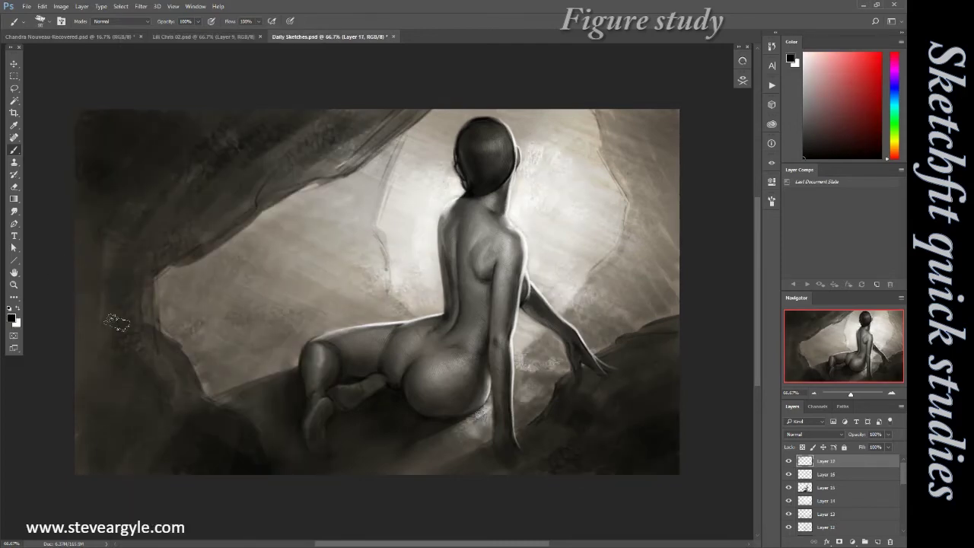
left_click_drag(113, 319, 284, 457)
Stamp all visible layers into a new layer and apply Gaussian Blur to it.
key("ctrl+shift+alt+e")
key("ctrl+alt+f")
key("Return")
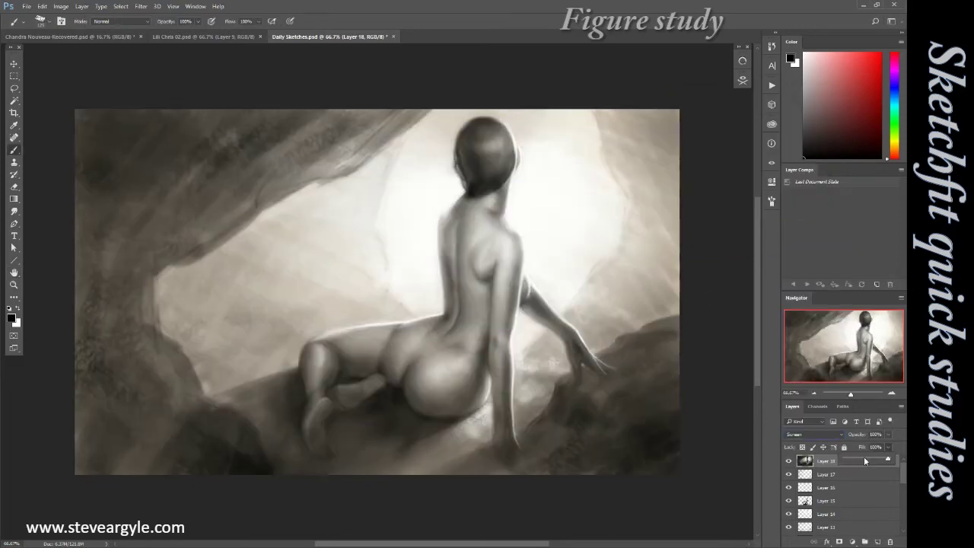
Set the blurred copy to Screen at lower strength, then add a Levels darkening faded toward the lower left.
left_click(852, 541)
left_click_drag(648, 275, 652, 275)
left_click(772, 181)
key("g")
left_click_drag(456, 251, 216, 363)
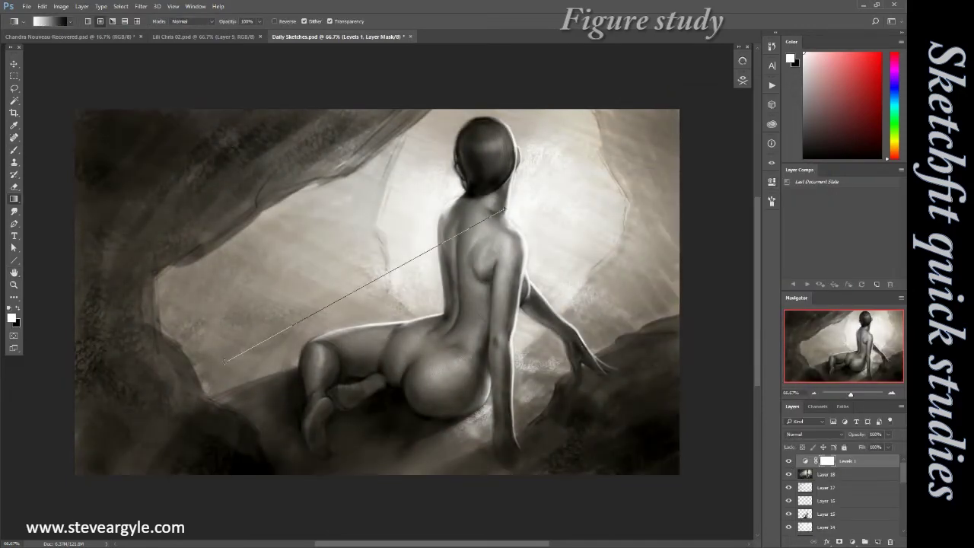
Catch light on the lower-left rock edges and the right rock rim with a sampled light tone.
key("ctrl+shift+alt+n")
left_click(662, 164)
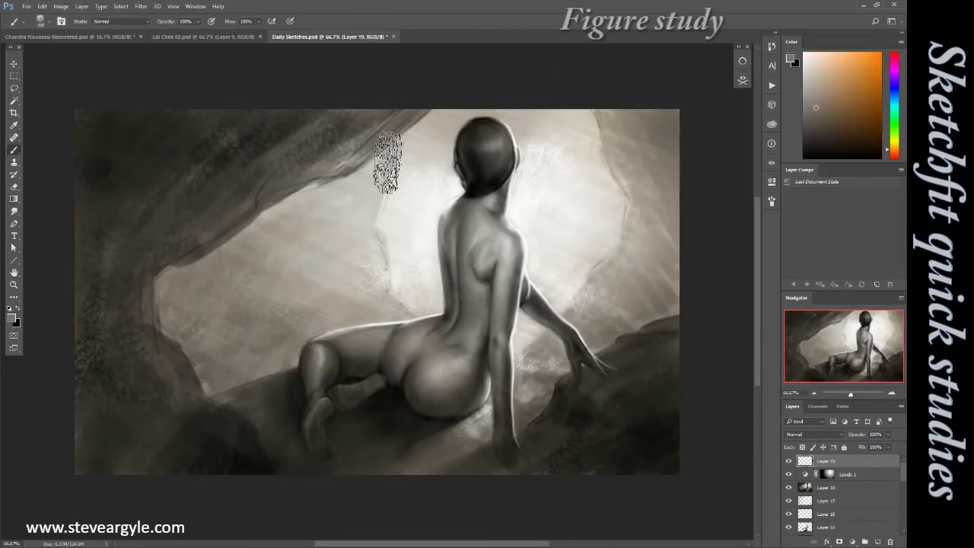
key("F5")
key("F5")
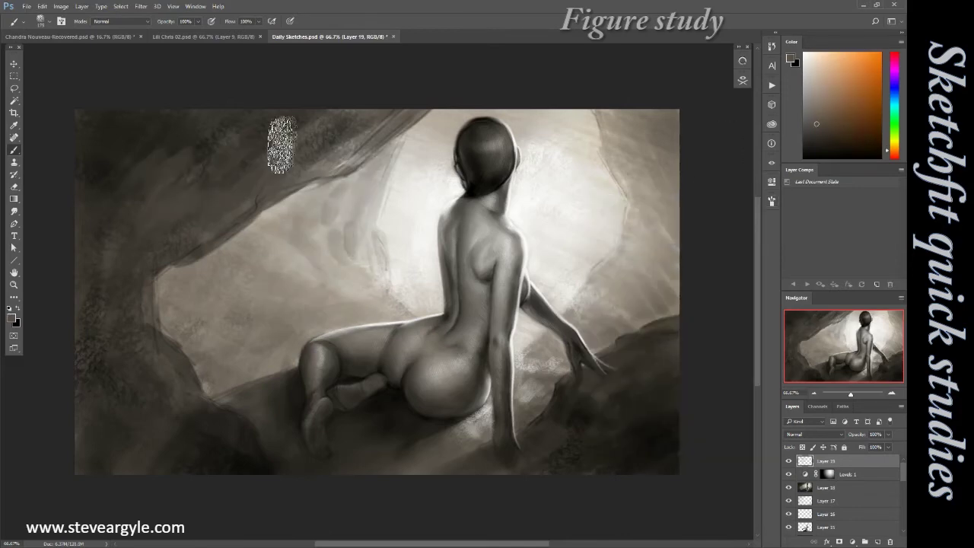
left_click(446, 224, "alt")
left_click_drag(118, 304, 164, 339)
left_click_drag(206, 397, 229, 475)
mouse_move(601, 350)
left_mouse_down()
mouse_move(660, 319)
mouse_move(662, 183)
left_mouse_up()
On new layers, sketch a horizon line and a grey distant ship with masts.
key("ctrl+shift+alt+n")
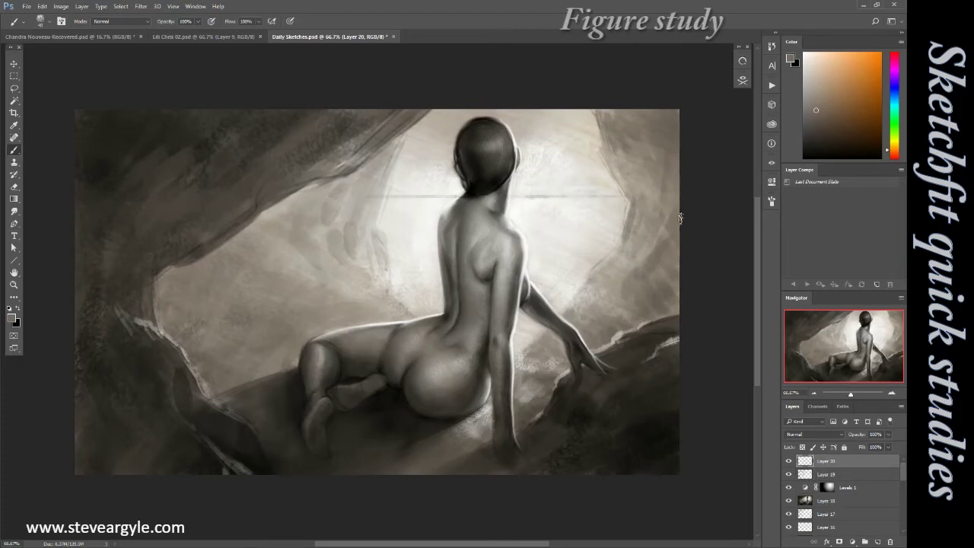
key("ctrl+shift+alt+n")
left_click_drag(545, 158, 545, 181)
left_click_drag(579, 152, 585, 204)
left_click_drag(537, 194, 586, 213)
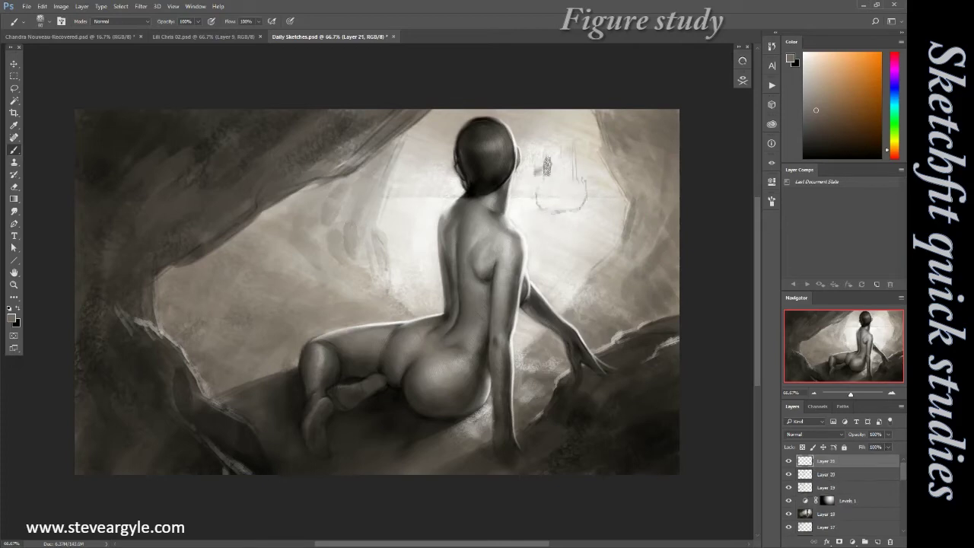
left_click_drag(546, 165, 564, 202)
mouse_move(560, 141)
left_mouse_down()
mouse_move(576, 225)
mouse_move(531, 252)
left_mouse_up()
Fade the ship sketch to Overlay and resize and reposition it with Free Transform.
key("shift+alt+o")
key("ctrl+shift+alt+n")
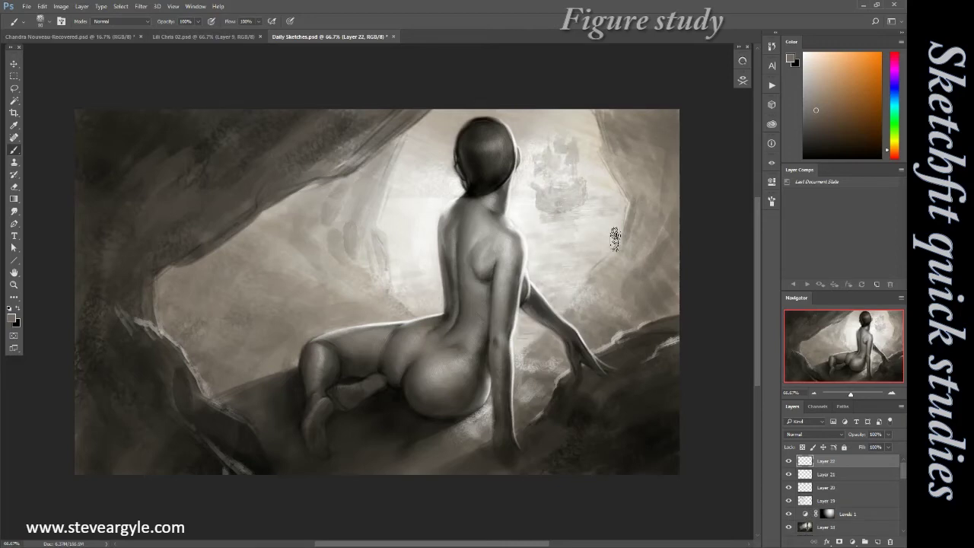
key("alt+bracketleft")
key("ctrl+t")
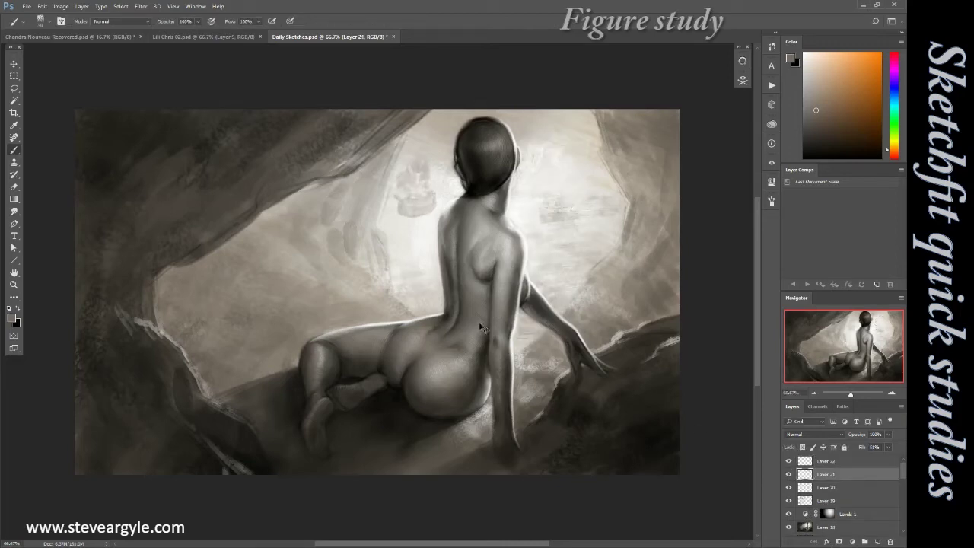
Paint light around the ship, widen the bright area at the top, and add faint grey strokes.
key("ctrl+shift+alt+n")
left_click_drag(403, 175, 374, 219)
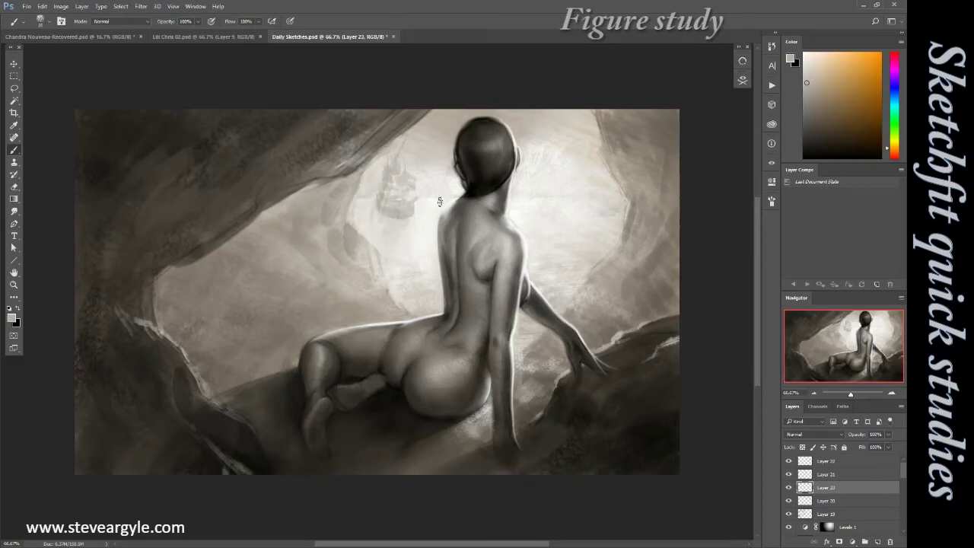
key("ctrl+shift+alt+n")
left_click_drag(439, 202, 393, 102)
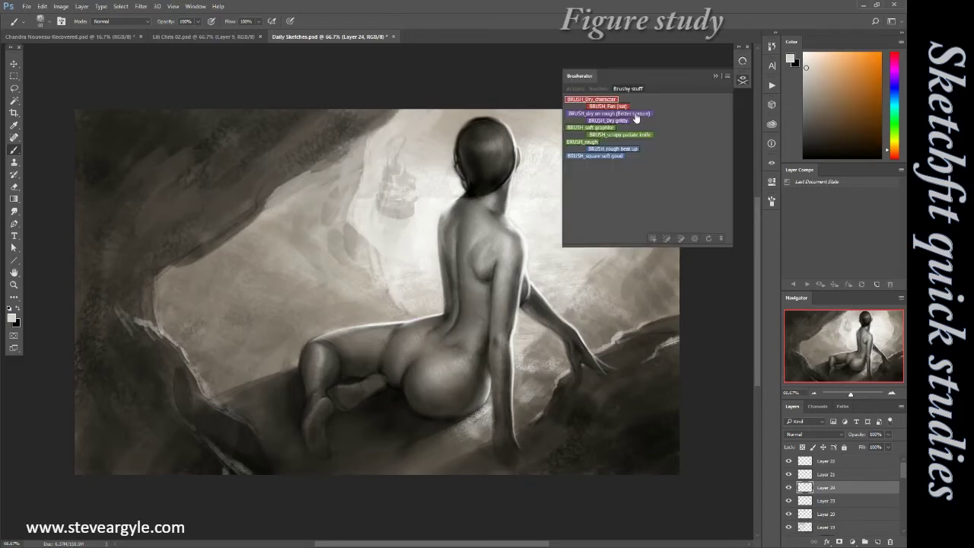
left_click(636, 114)
left_click(810, 89)
left_click_drag(365, 263, 344, 209)
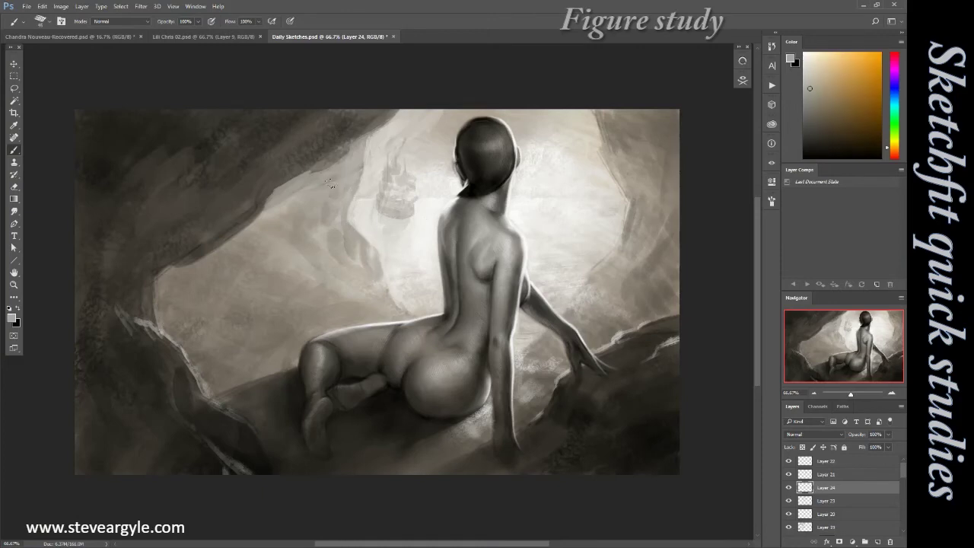
left_click_drag(647, 148, 639, 216)
Add new layers for wet highlights and toning, sampling grey-brown, muted light and dark tones.
key("ctrl+shift+alt+n")
key("d")
key("x")
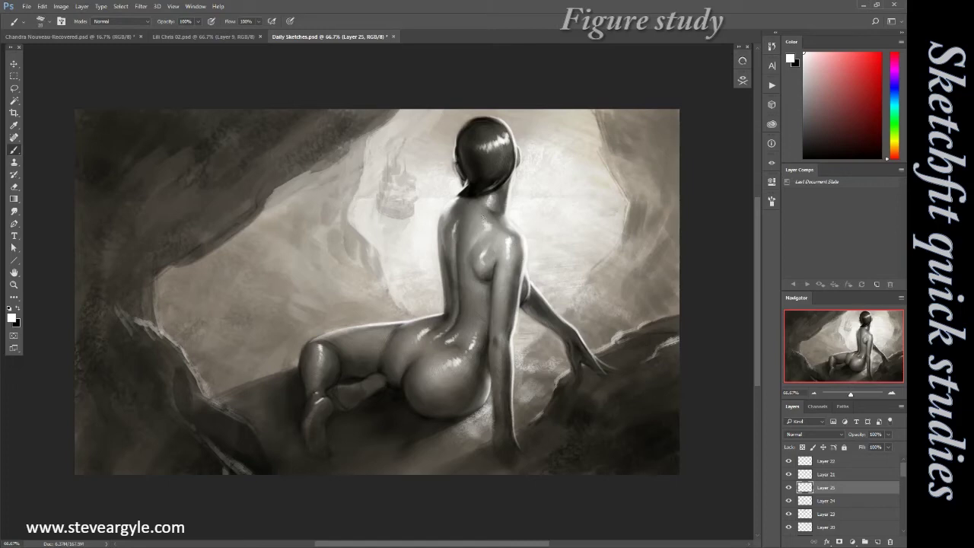
key("ctrl+shift+alt+n")
left_click(435, 350, "alt")
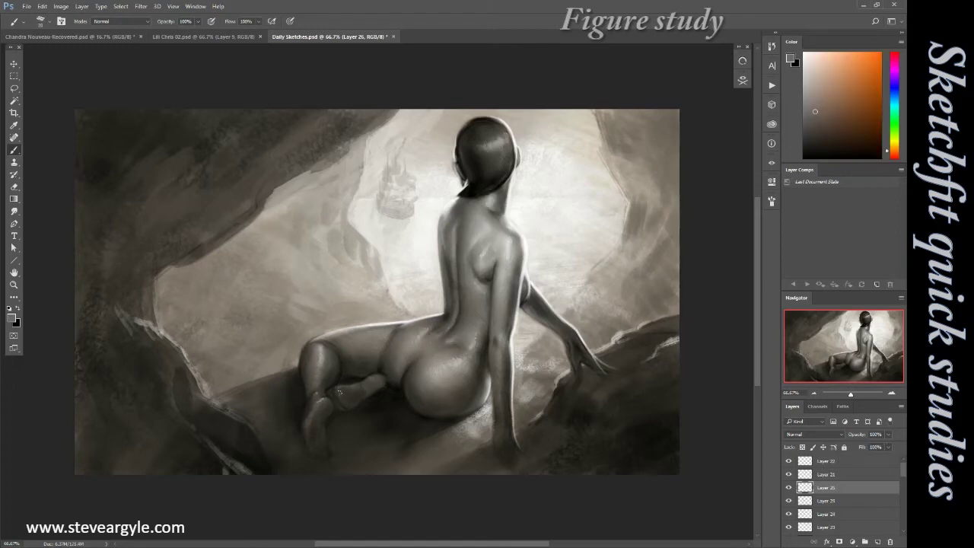
left_click(520, 238, "alt")
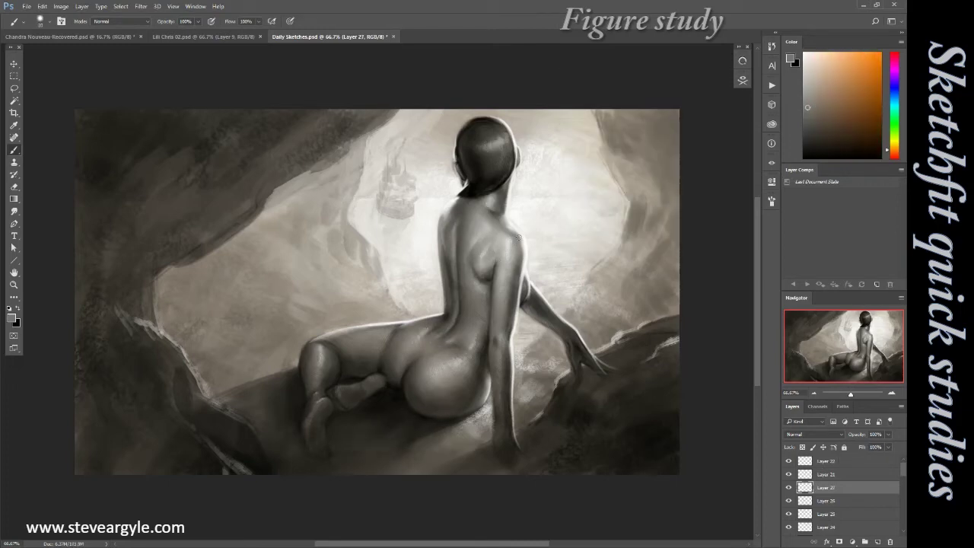
key("ctrl+alt+z")
key("ctrl+alt+z")
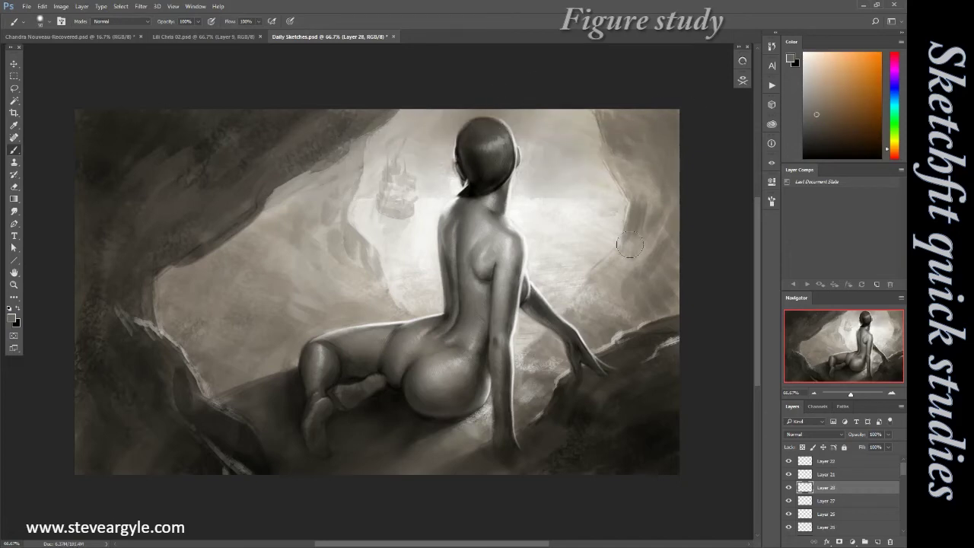
key("ctrl+shift+alt+n")
left_click(580, 411, "alt")
Paint soft white diagonal light rays across the cave opening, then bring up Liquify with brush size 80.
key("x")
key("ctrl+shift+alt+n")
left_click_drag(616, 122, 525, 221)
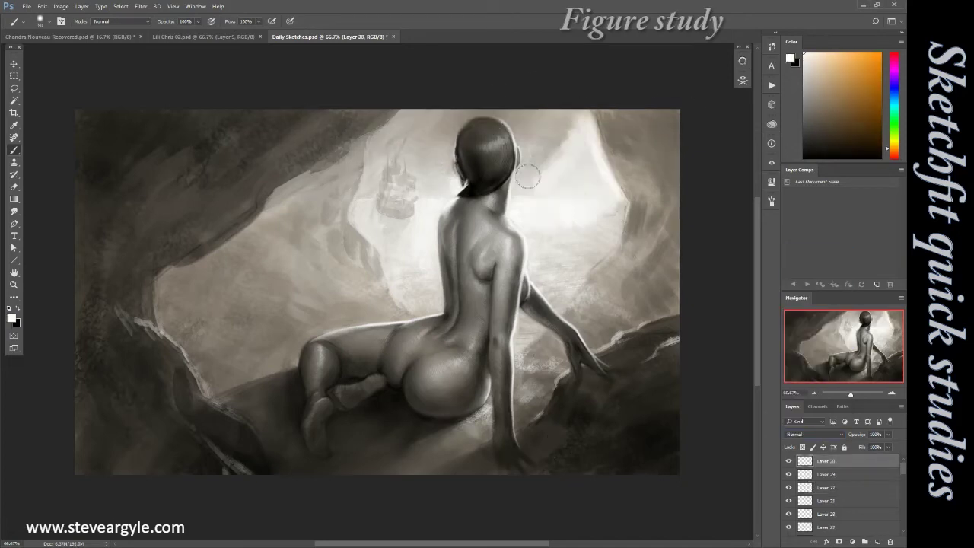
left_click_drag(419, 228, 228, 327)
left_click_drag(358, 236, 244, 342)
left_click_drag(579, 152, 670, 279)
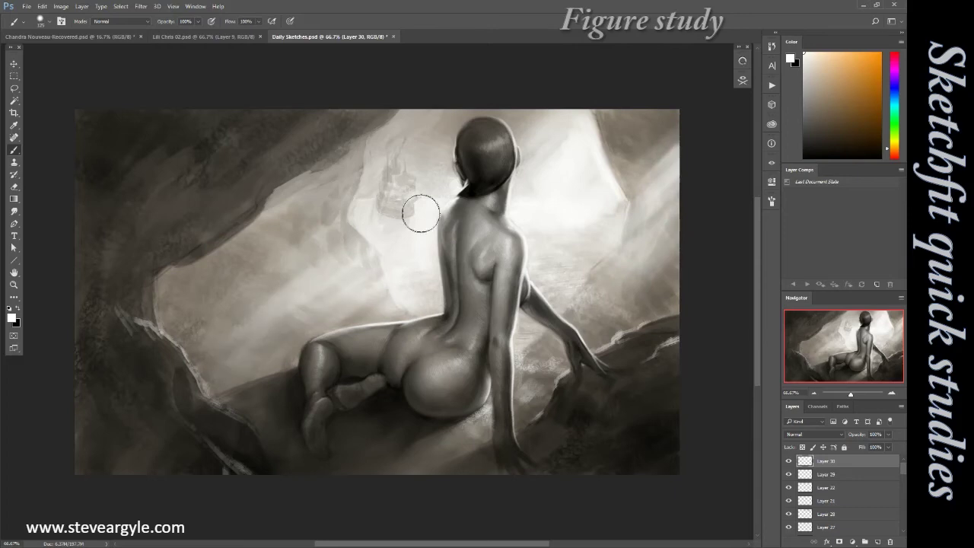
key("shift+ctrl+x")
key("bracketleft")
key("bracketleft")
key("bracketleft")
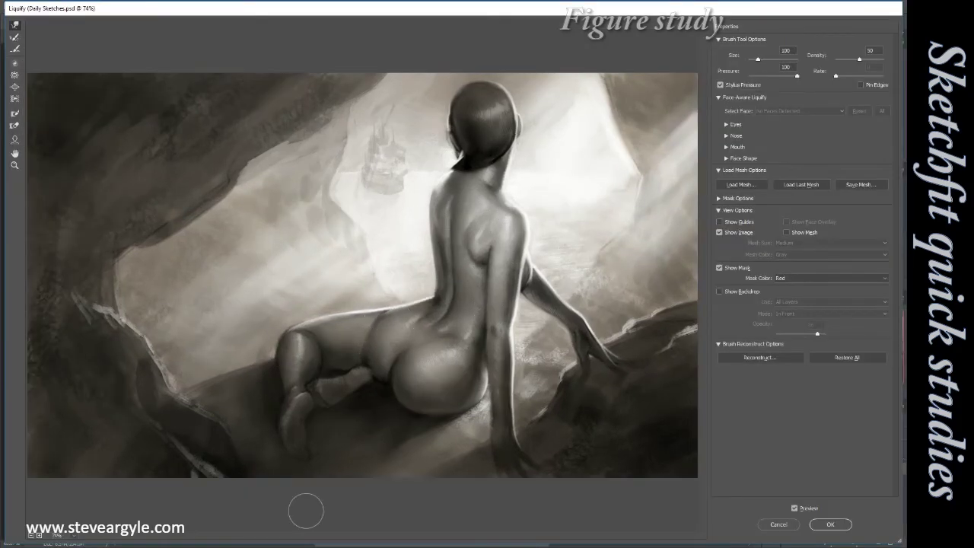
Apply the Liquify warp and paint darker haze across the left cave area on a new layer.
key("Return")
left_click(423, 215, "alt")
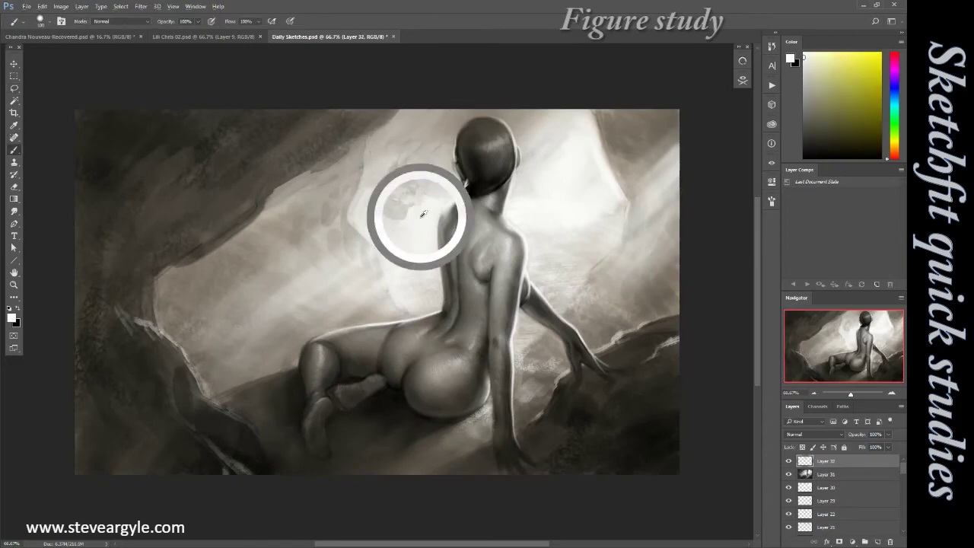
mouse_move(423, 214)
left_mouse_down()
mouse_move(400, 209)
mouse_move(398, 157)
left_mouse_up()
key("ctrl+shift+alt+n")
mouse_move(388, 467)
left_mouse_down()
mouse_move(65, 218)
mouse_move(99, 480)
left_mouse_up()
Sample near-white, grey and near-black hair tones, then add a new layer for hair strands.
left_click(398, 162, "alt")
left_click(576, 175, "alt")
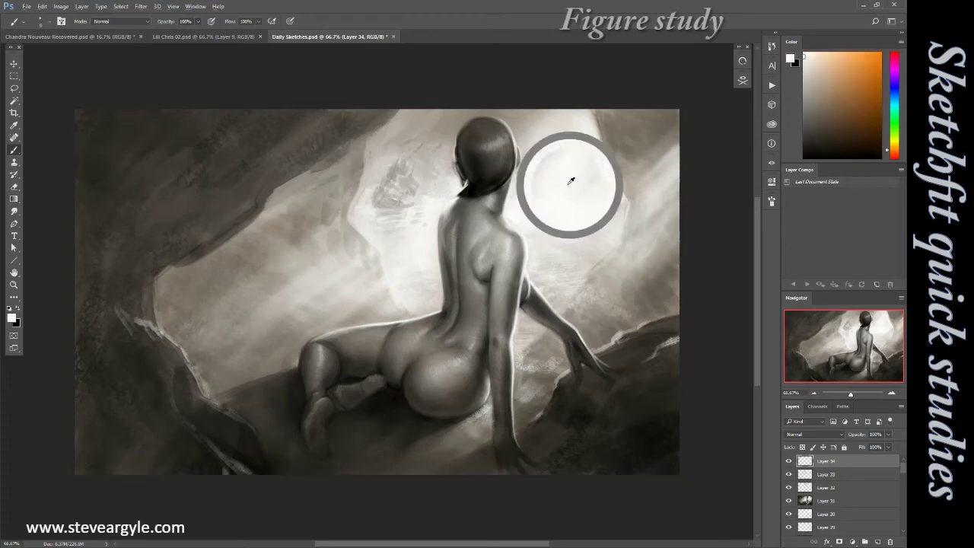
left_click(489, 236, "alt")
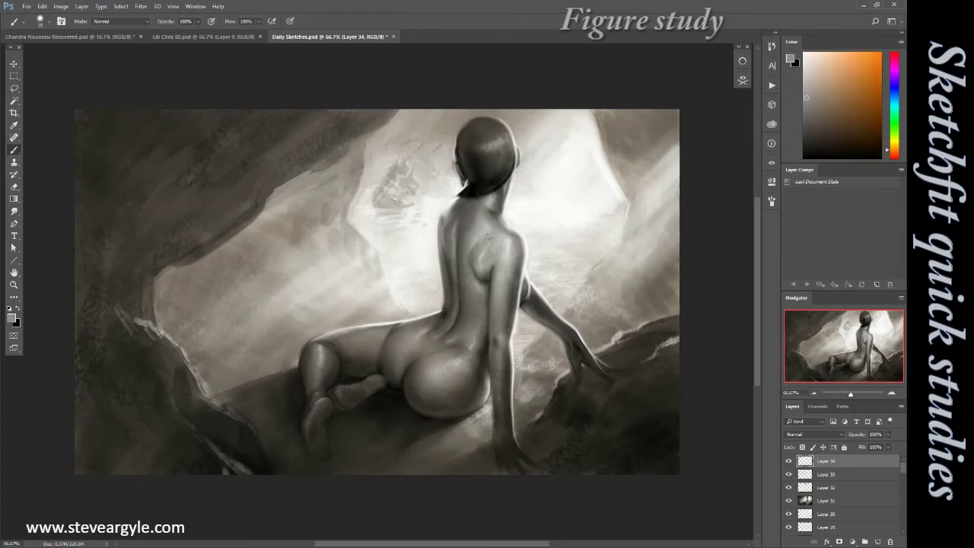
left_click(531, 383, "alt")
left_click(460, 155, "alt")
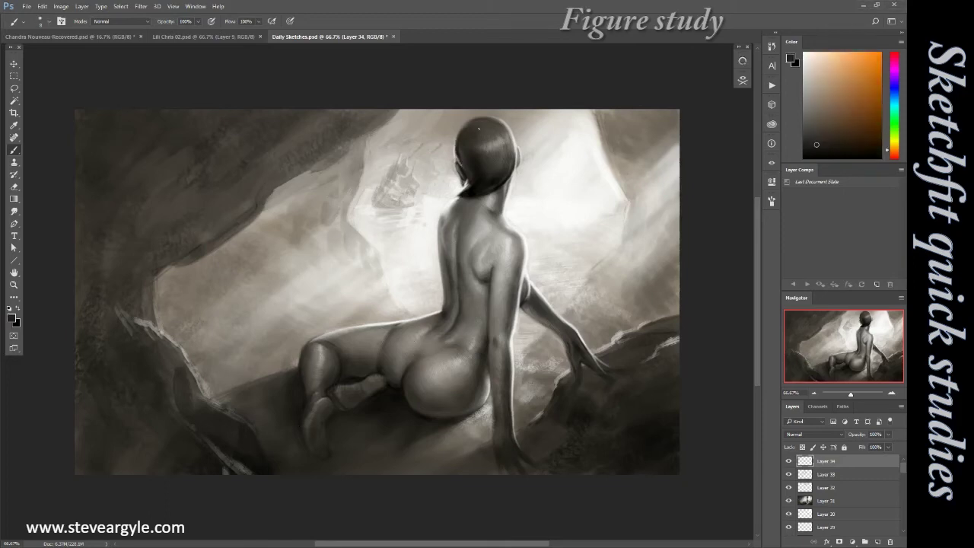
key("ctrl+shift+alt+n")
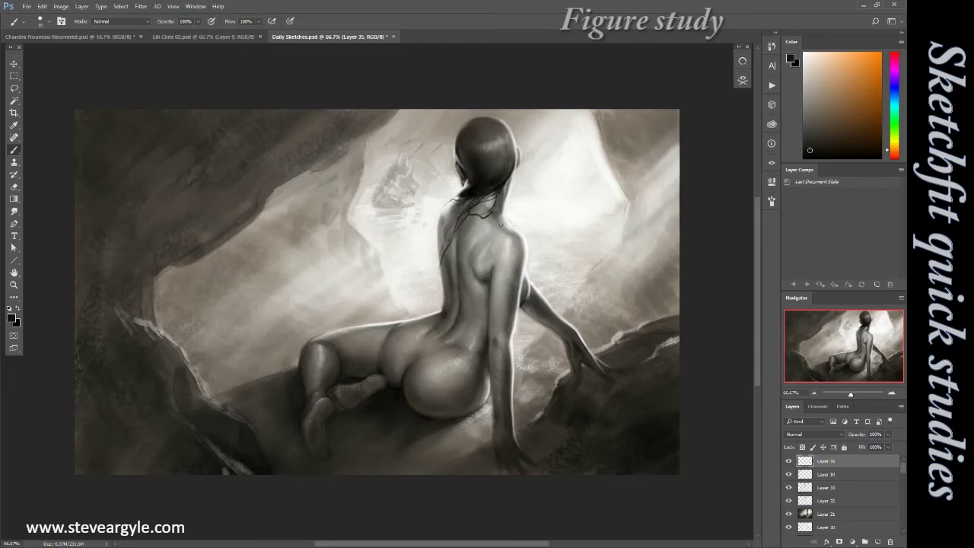
Warm the colour toward yellow, sample hair tones, paint a dark neck stroke, then hide Layer 37.
left_click_drag(886, 149, 886, 143)
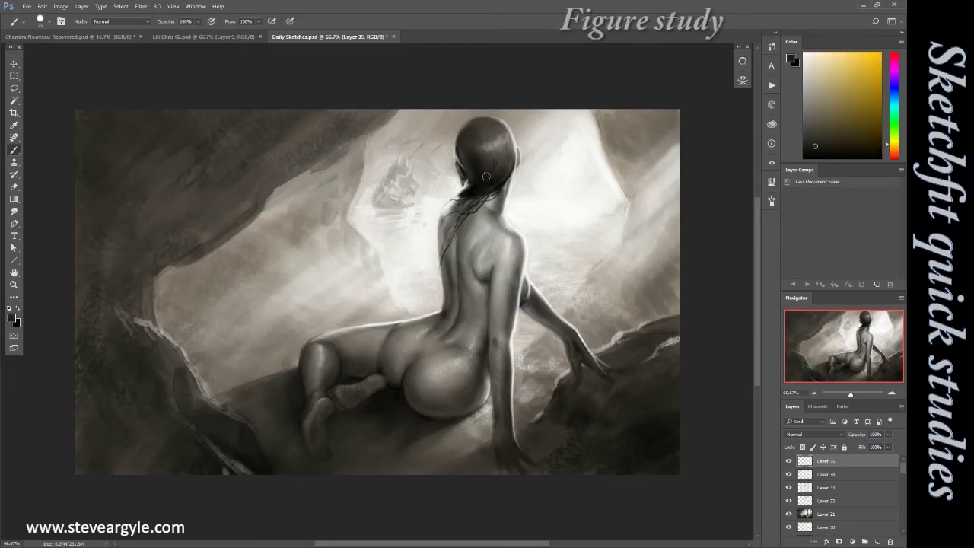
left_click(487, 124, "alt")
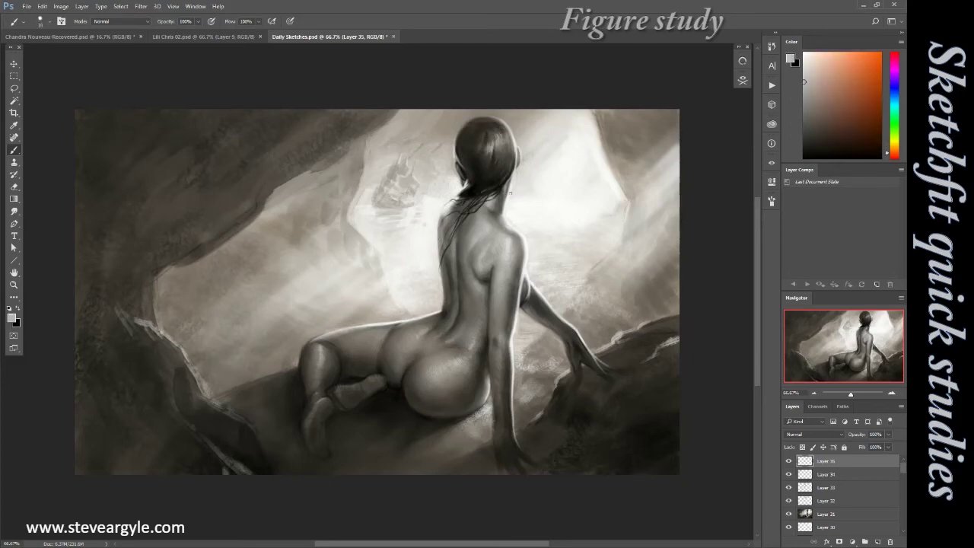
left_click(463, 192, "alt")
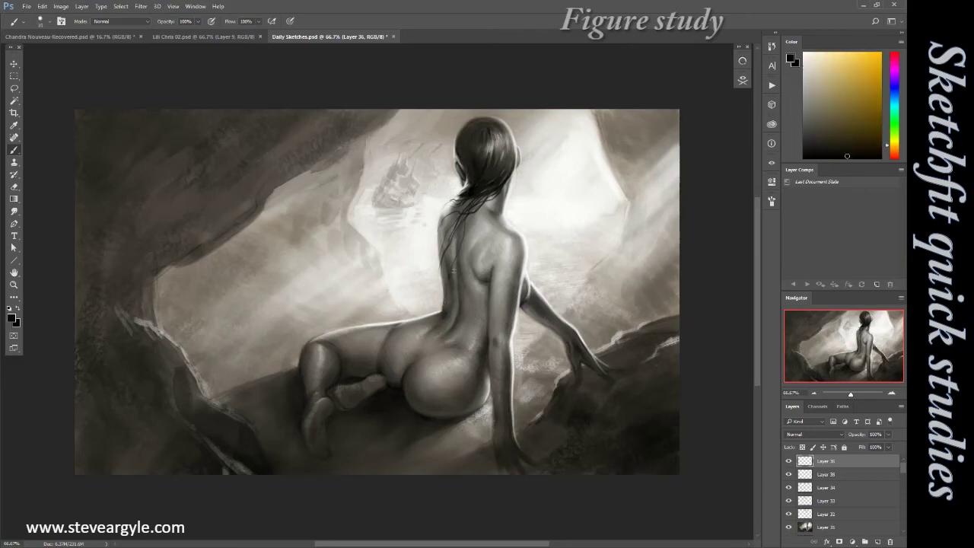
left_click(513, 174, "alt")
left_click_drag(513, 173, 508, 219)
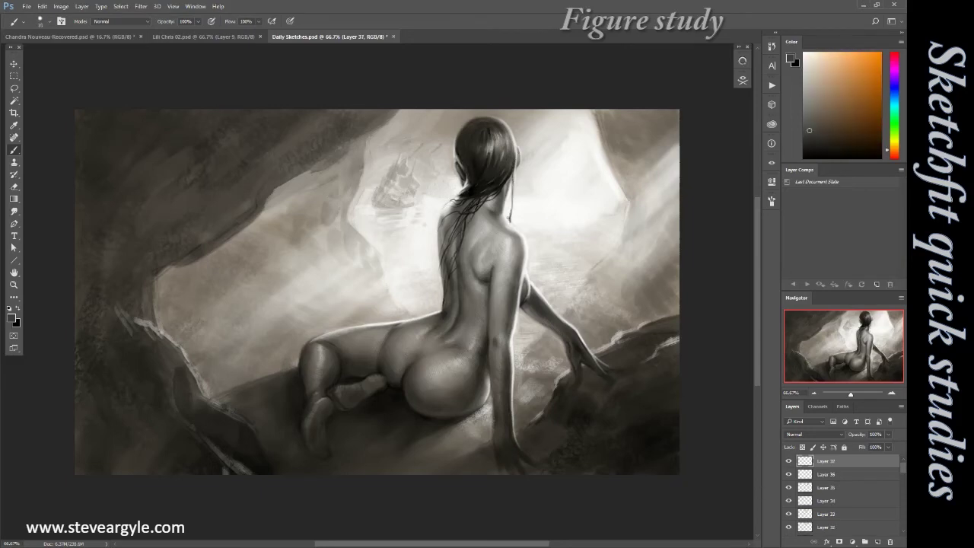
left_click(788, 461)
Add new paint layers and set black as the brush colour with Brusherator presets.
key("r")
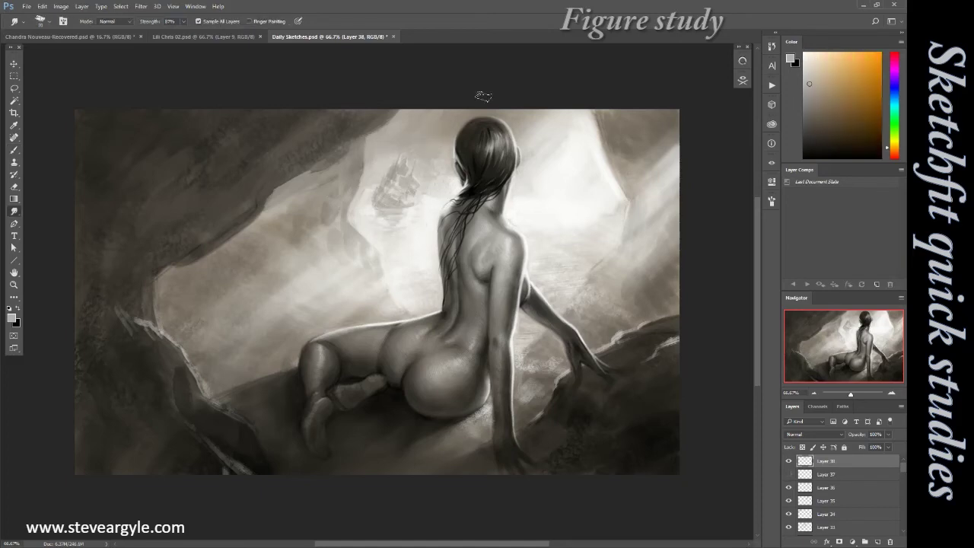
key("ctrl+shift+alt+n")
key("b")
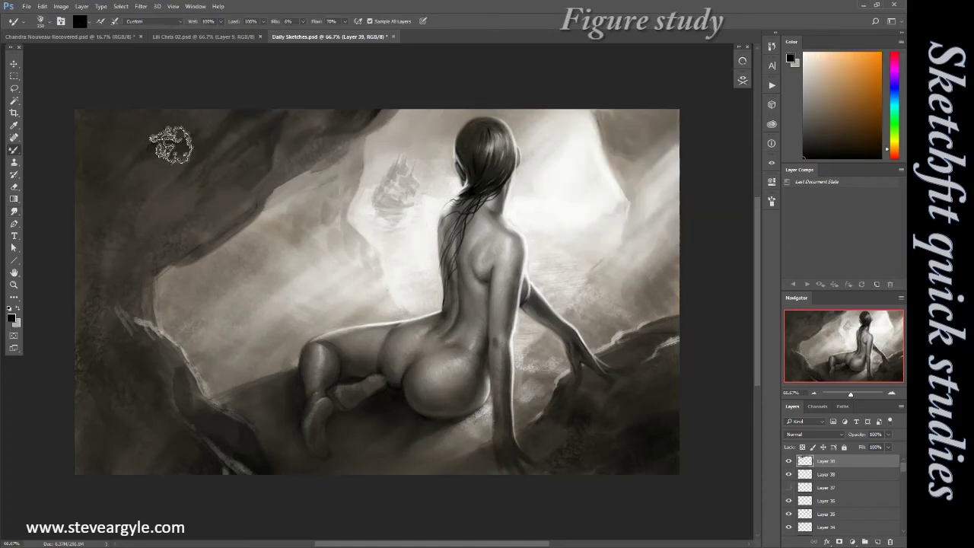
key("d")
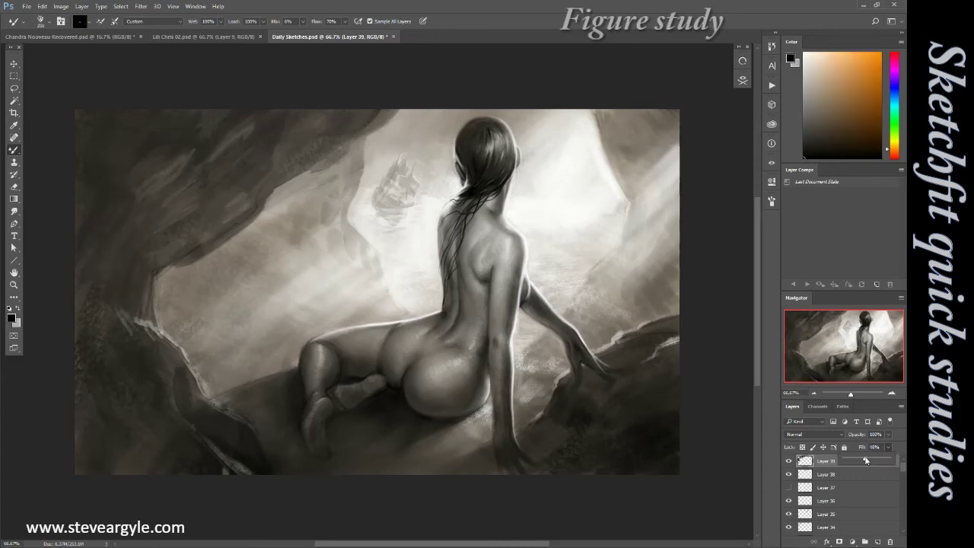
key("ctrl+shift+alt+n")
left_click(743, 81)
Crop the canvas taller and Spot Heal the new top strip with cave rock.
key("c")
mouse_move(377, 109)
left_mouse_down()
mouse_move(388, 100)
mouse_move(497, 104)
left_mouse_up()
key("Return")
key("j")
left_click_drag(229, 97, 126, 91)
Brighten the upper sky with sampled light tones on a new layer.
key("b")
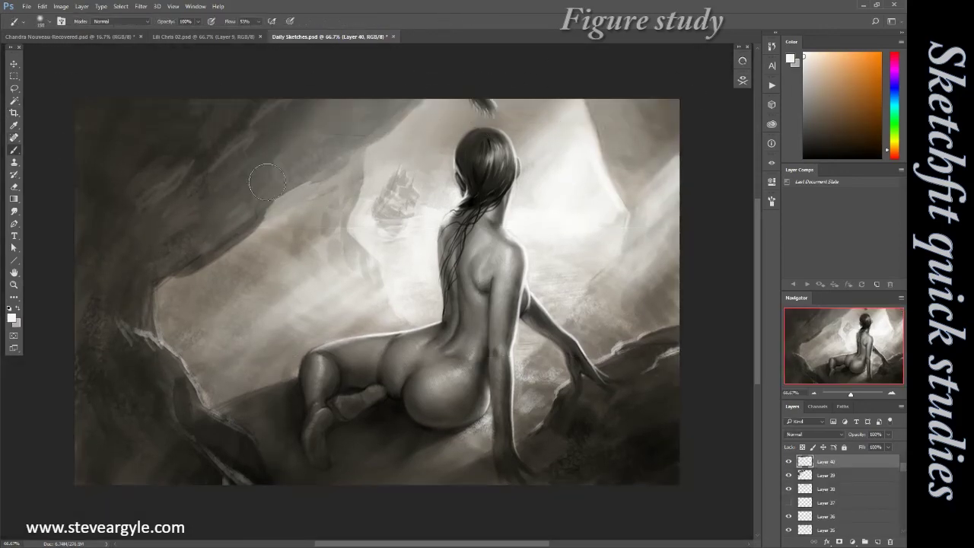
left_click(491, 97, "alt")
left_click_drag(492, 99, 429, 156)
key("ctrl+shift+alt+n")
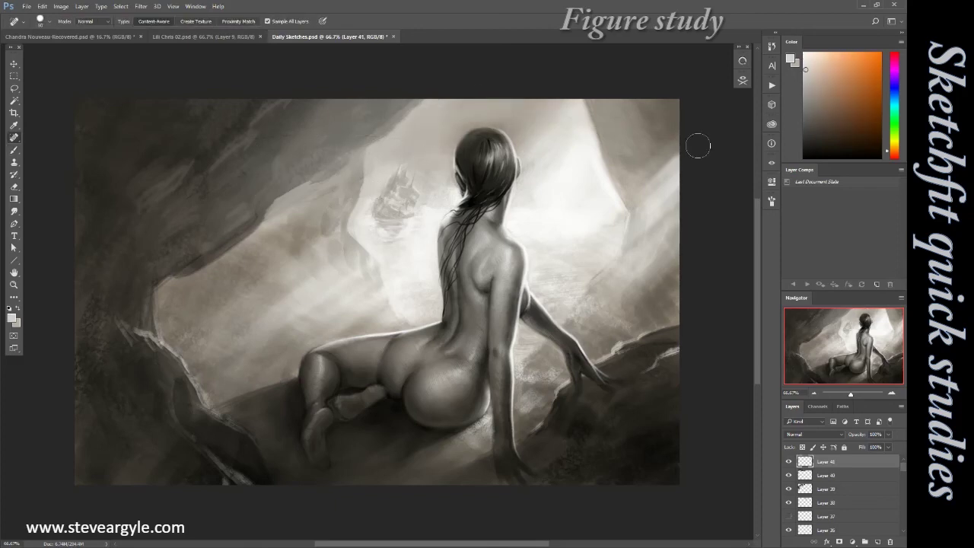
left_click(533, 114, "alt")
left_click_drag(533, 122, 632, 130)
left_click_drag(381, 183, 526, 118)
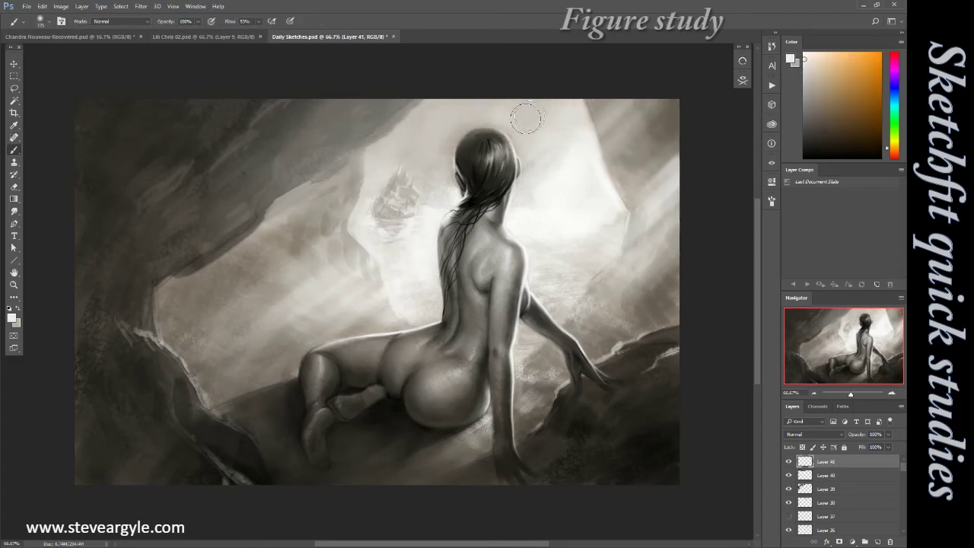
left_click(478, 142, "alt")
Paint light horizontal sea streaks on a new layer and set its Fill to 33%.
key("ctrl+shift+alt+n")
left_click(471, 205, "alt")
left_click_drag(399, 320, 441, 327)
left_click_drag(357, 251, 442, 320)
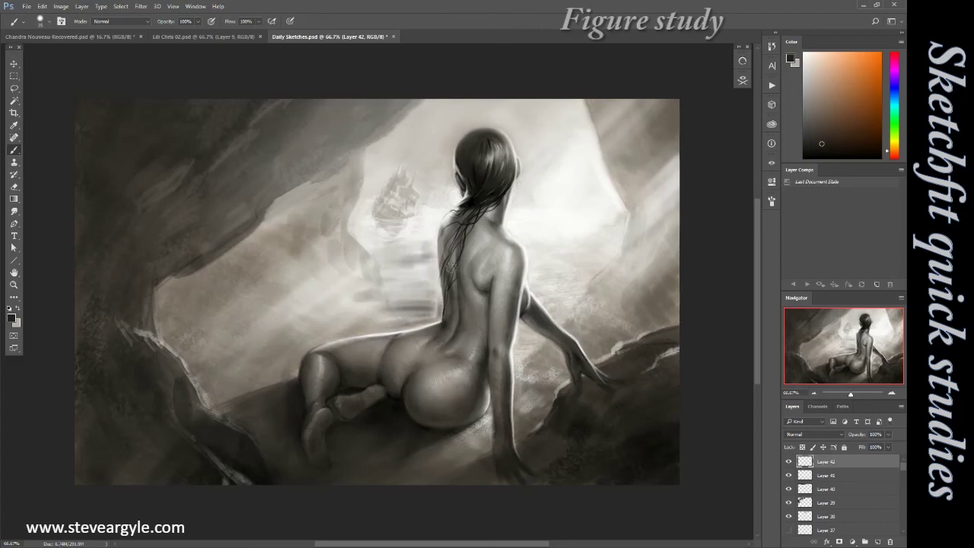
left_click_drag(320, 304, 441, 274)
left_click_drag(533, 251, 654, 350)
left_click_drag(862, 447, 790, 466)
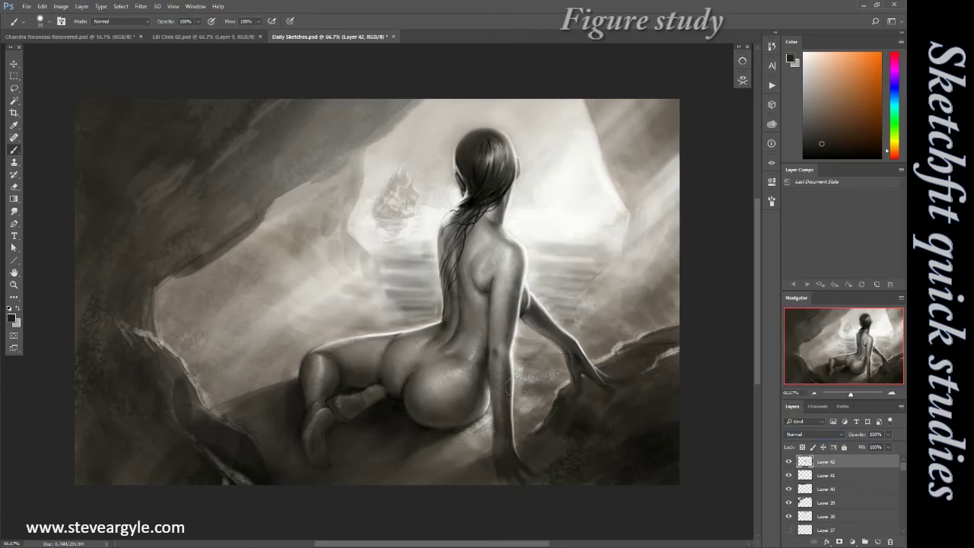
Sample grey tones and add a Brightness/Contrast adjustment layer.
left_click(401, 302, "alt")
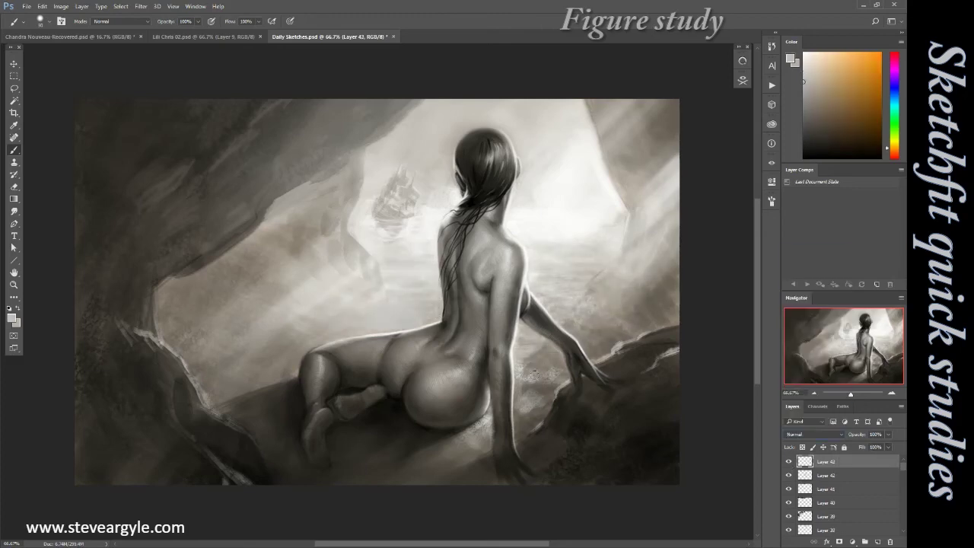
left_click(289, 378, "alt")
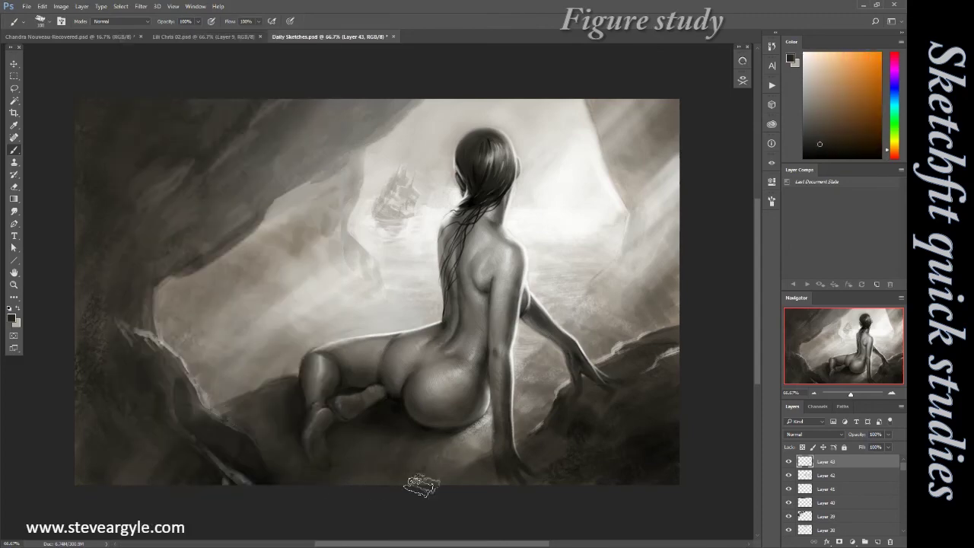
left_click(851, 542)
Fade the brightening with a mask gradient and add a sepia Gradient Map.
key("g")
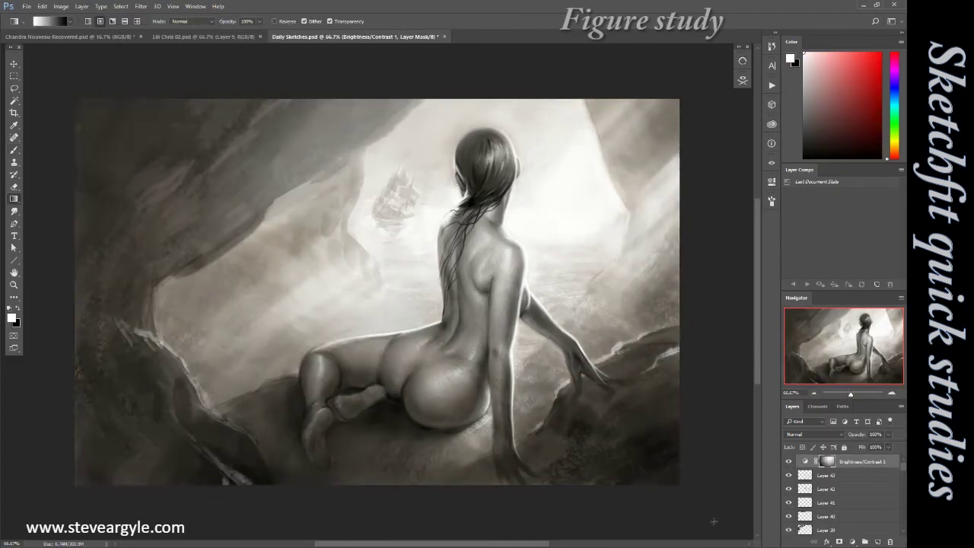
left_click_drag(634, 250, 671, 249)
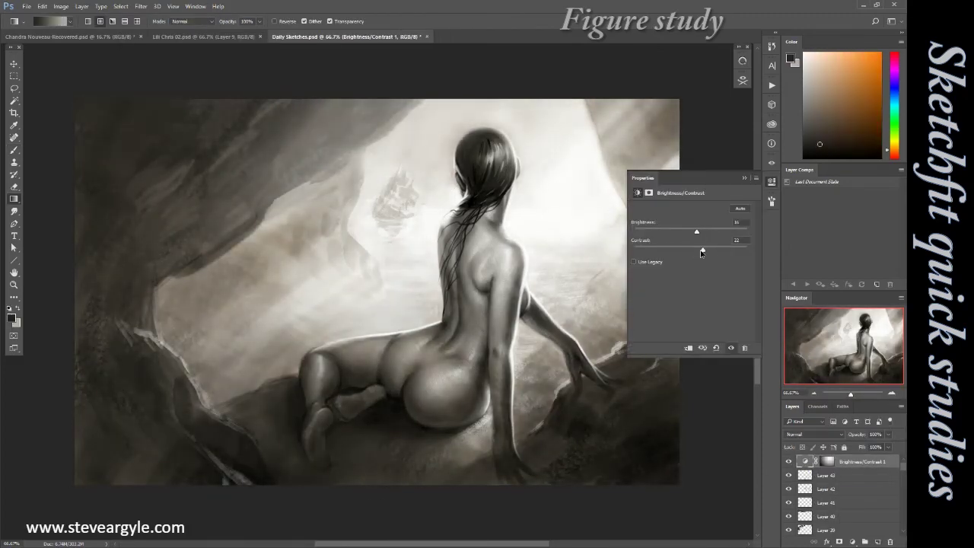
left_click(852, 542)
left_click(876, 518)
left_click(685, 220)
left_click(812, 180)
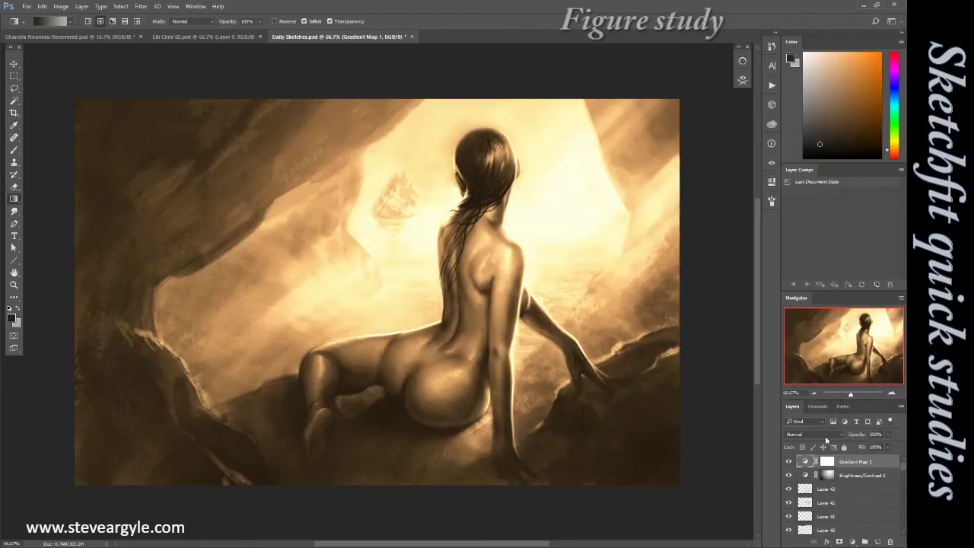
Add a Black & White adjustment in Color mode and adjust its mask with Levels.
left_click(852, 542)
key("ctrl+l")
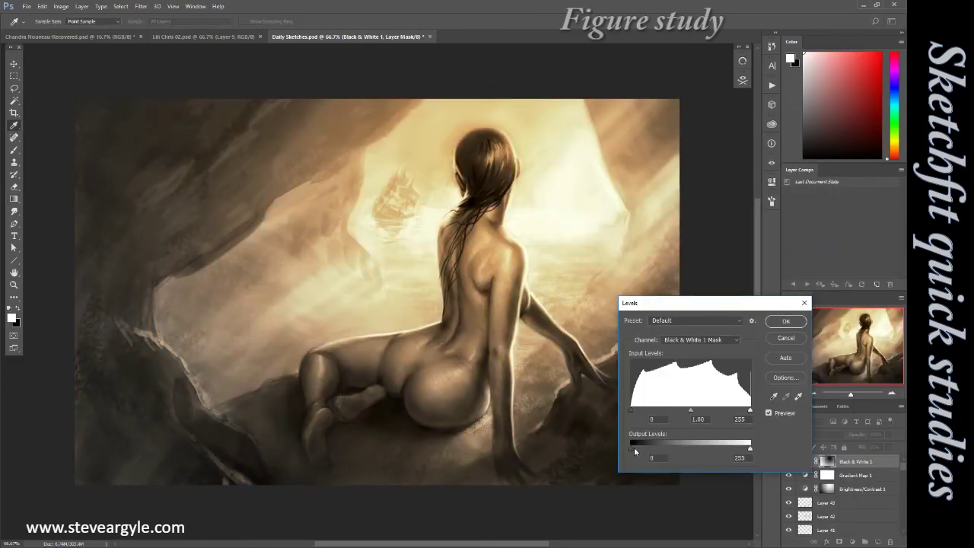
left_click(786, 322)
Stamp the signature brush in the bottom-left corner on a new layer.
key("ctrl+shift+alt+n")
key("b")
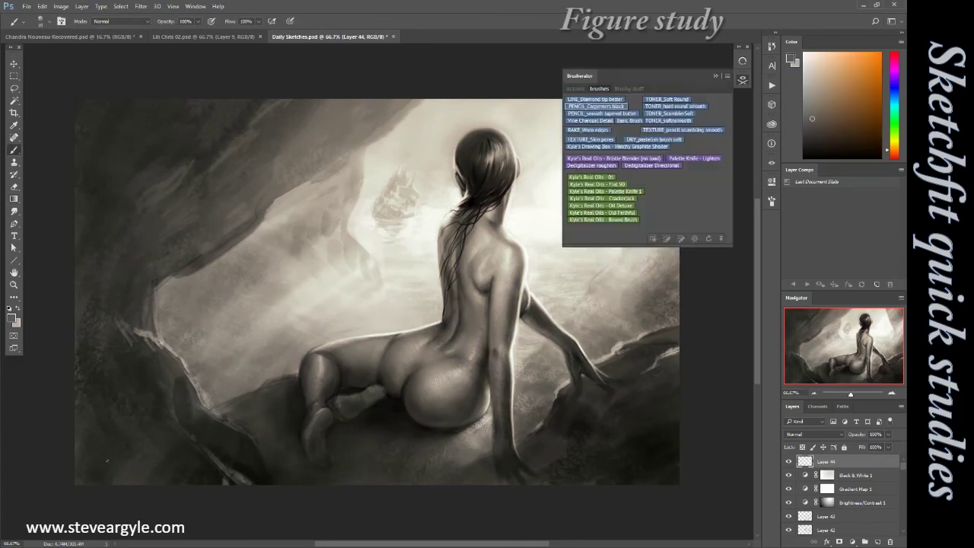
left_click(141, 461)
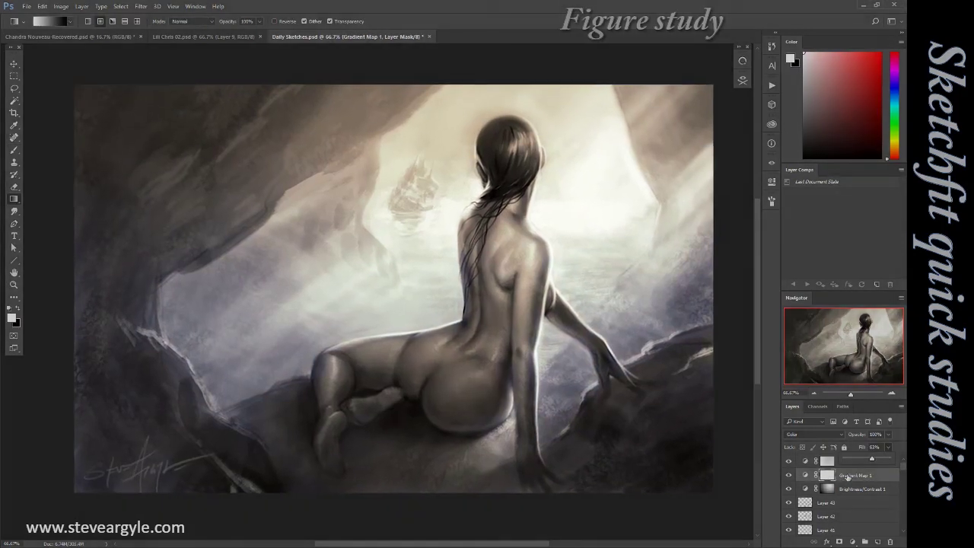